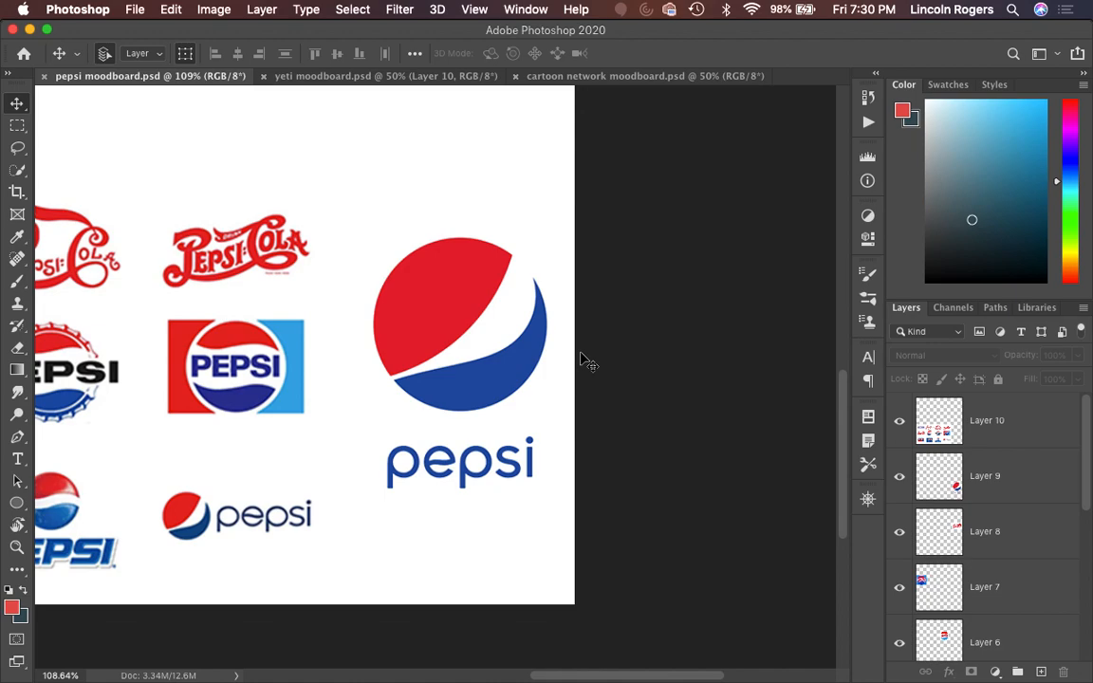
# - Examine the historical logo chart and the current Pepsi globe logo in the lower part of the moodboard
pyautogui.hscroll(-5, 585, 362)
pyautogui.scroll(3, 585, 361)
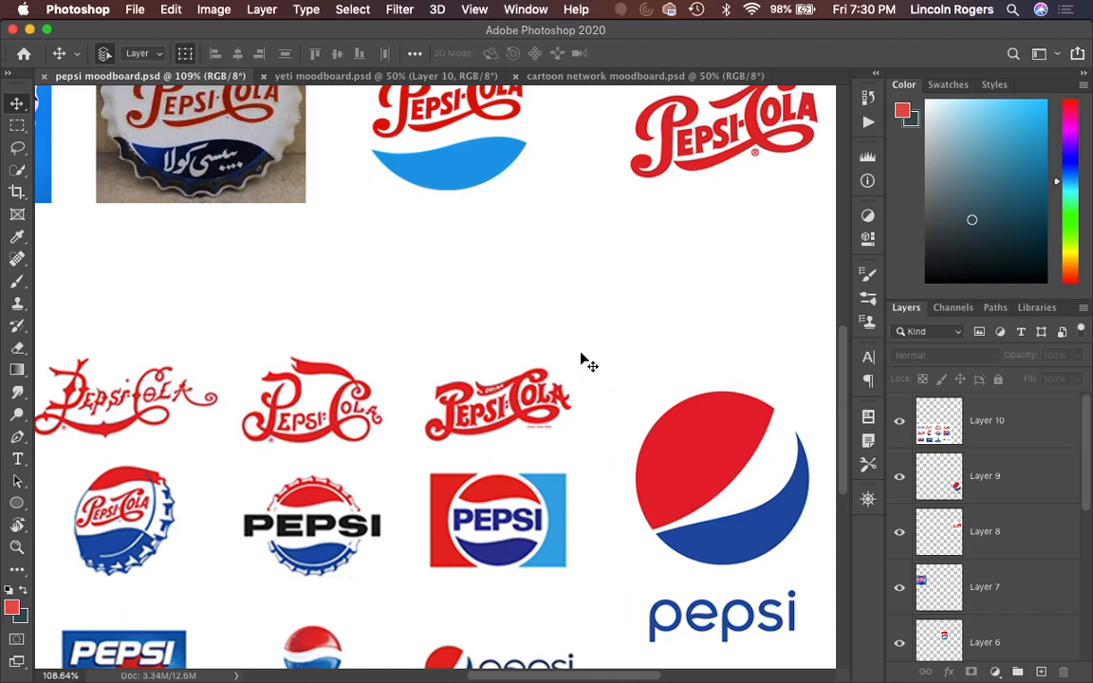
pyautogui.scroll(5, 581, 355)
pyautogui.hscroll(2, 553, 486)
pyautogui.scroll(-1, 554, 487)
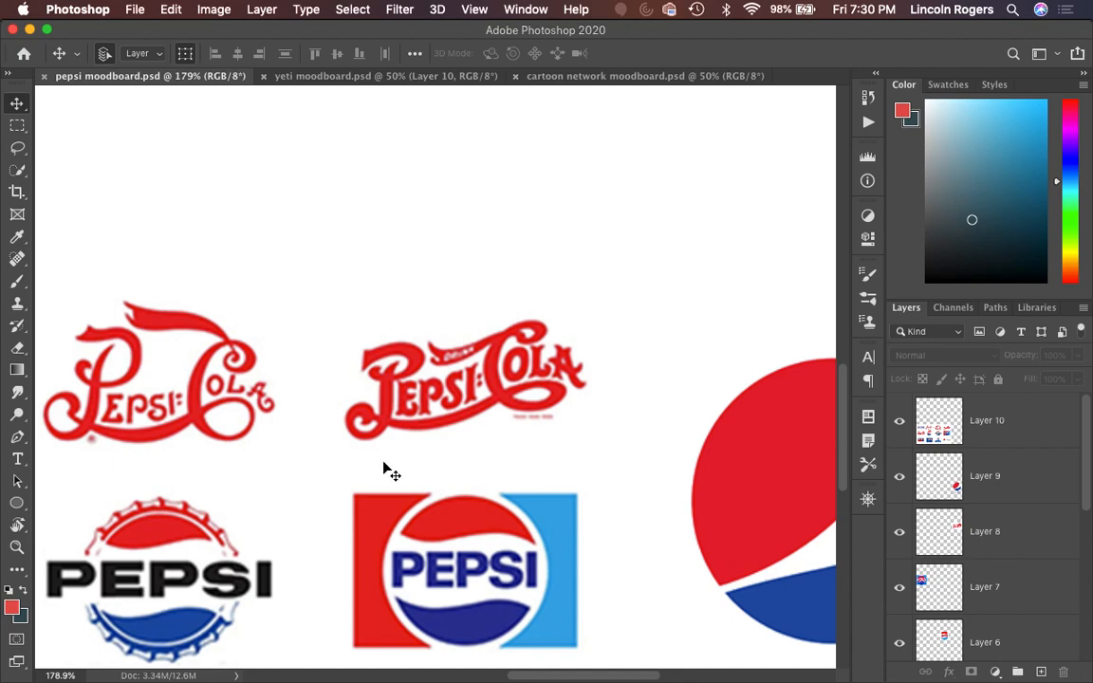
pyautogui.scroll(-5, 384, 468)
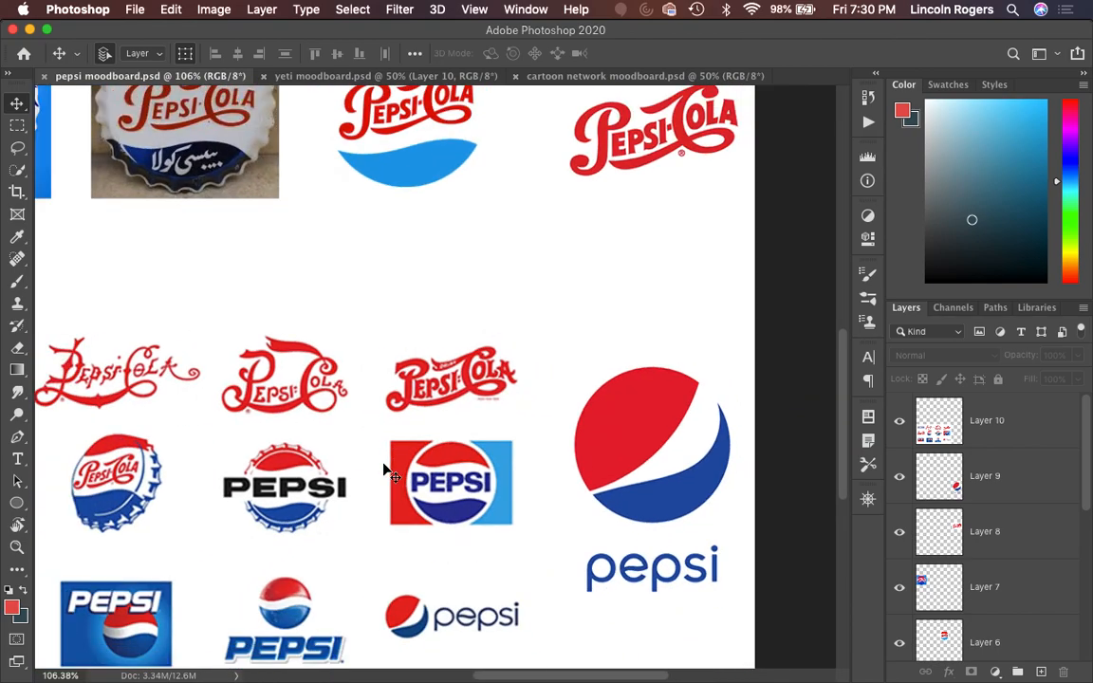
pyautogui.scroll(-1, 383, 468)
pyautogui.scroll(4, 384, 468)
pyautogui.hscroll(-4, 384, 467)
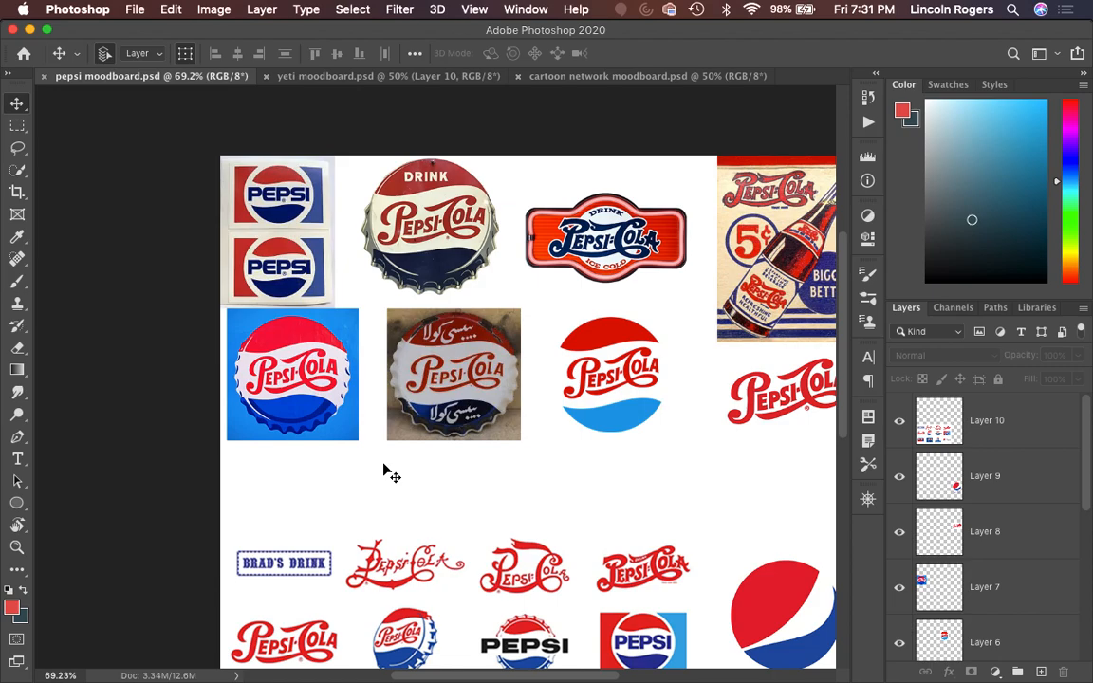
# - Examine the vintage bottle caps, stickers, bottle poster and script logos in the upper part of the Pepsi moodboard
pyautogui.scroll(5, 383, 465)
pyautogui.scroll(4, 384, 469)
pyautogui.hscroll(-4, 384, 469)
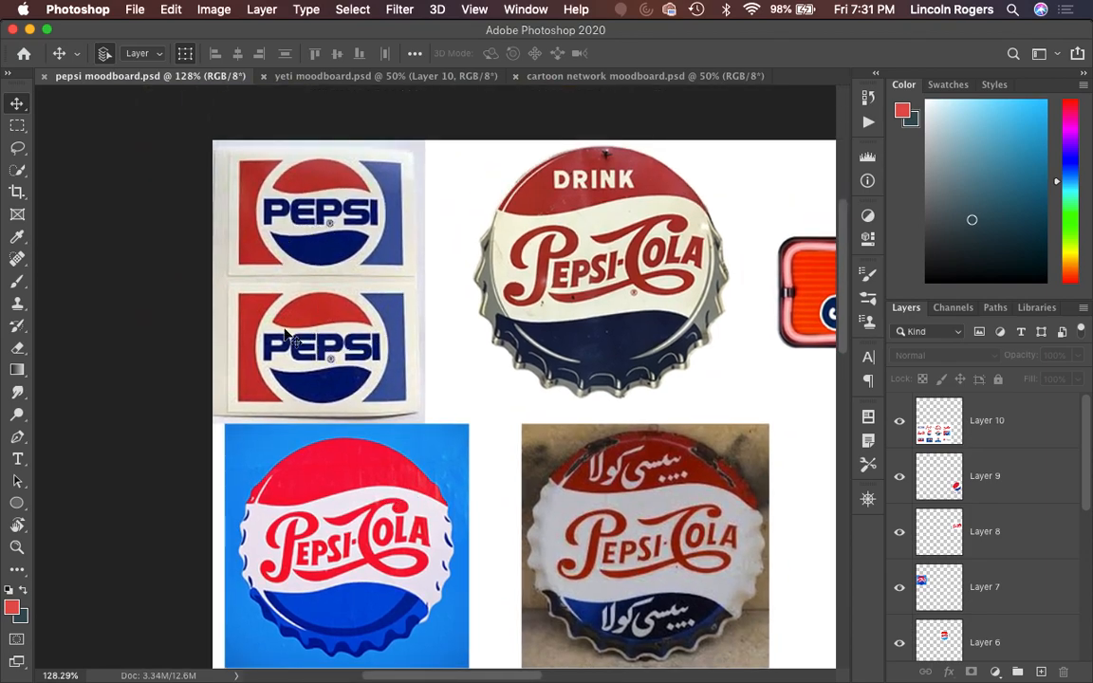
pyautogui.hscroll(10, 574, 317)
pyautogui.scroll(-4, 576, 318)
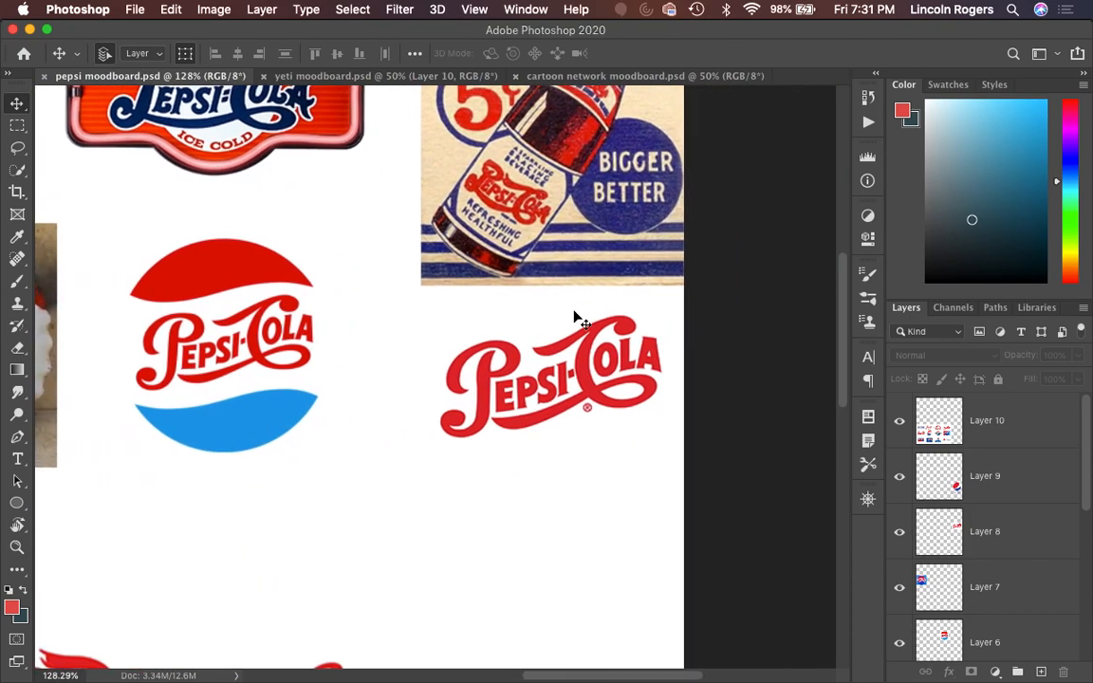
pyautogui.scroll(2, 503, 453)
pyautogui.hscroll(-5, 503, 453)
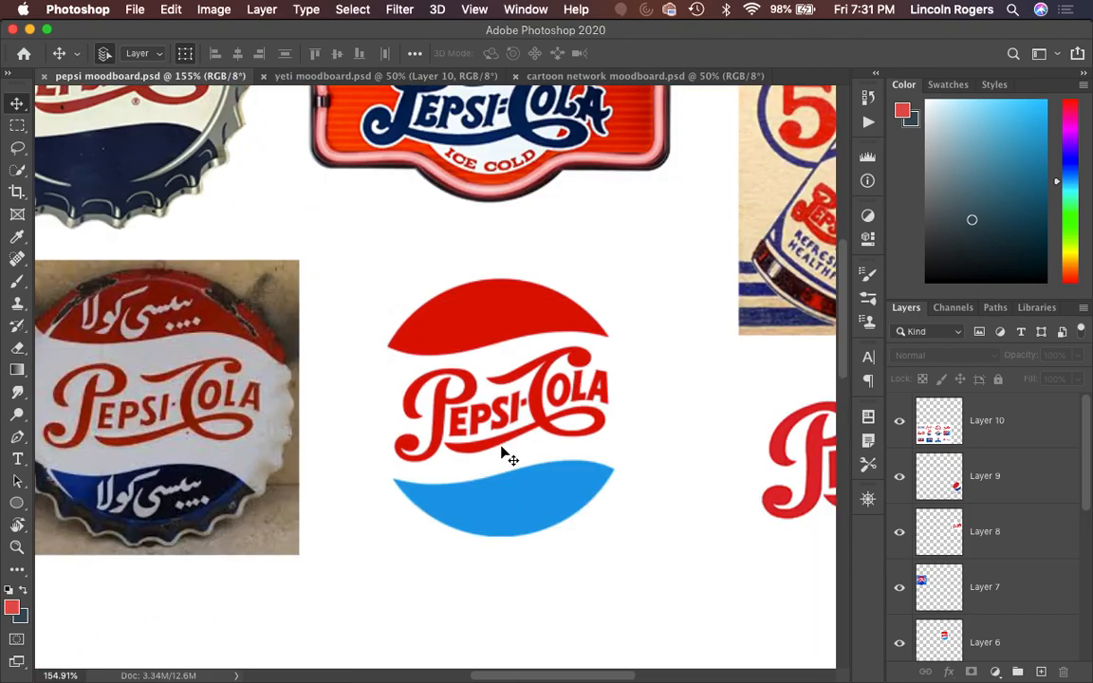
pyautogui.scroll(-2, 503, 453)
pyautogui.hscroll(5, 503, 454)
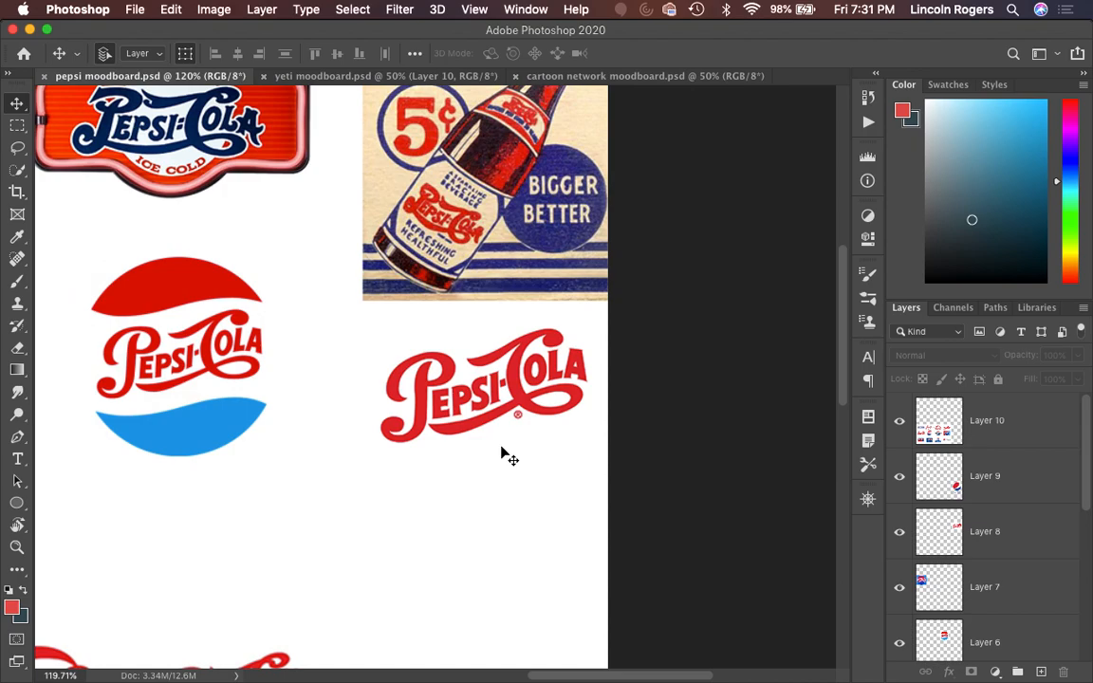
pyautogui.scroll(2, 479, 397)
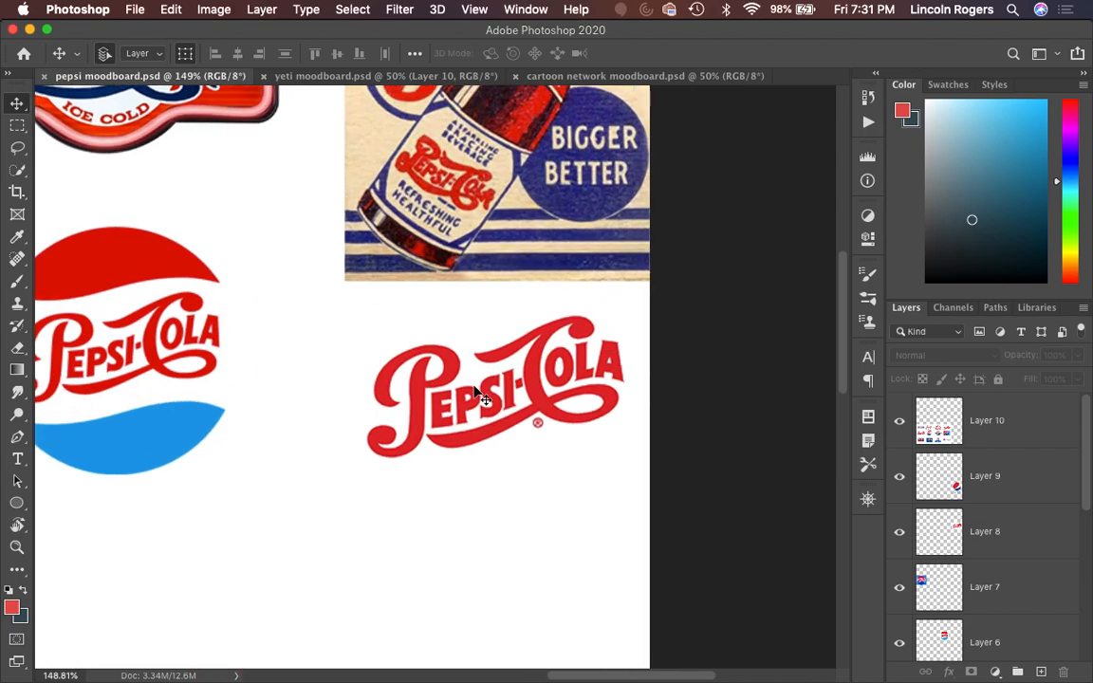
pyautogui.scroll(-5, 479, 397)
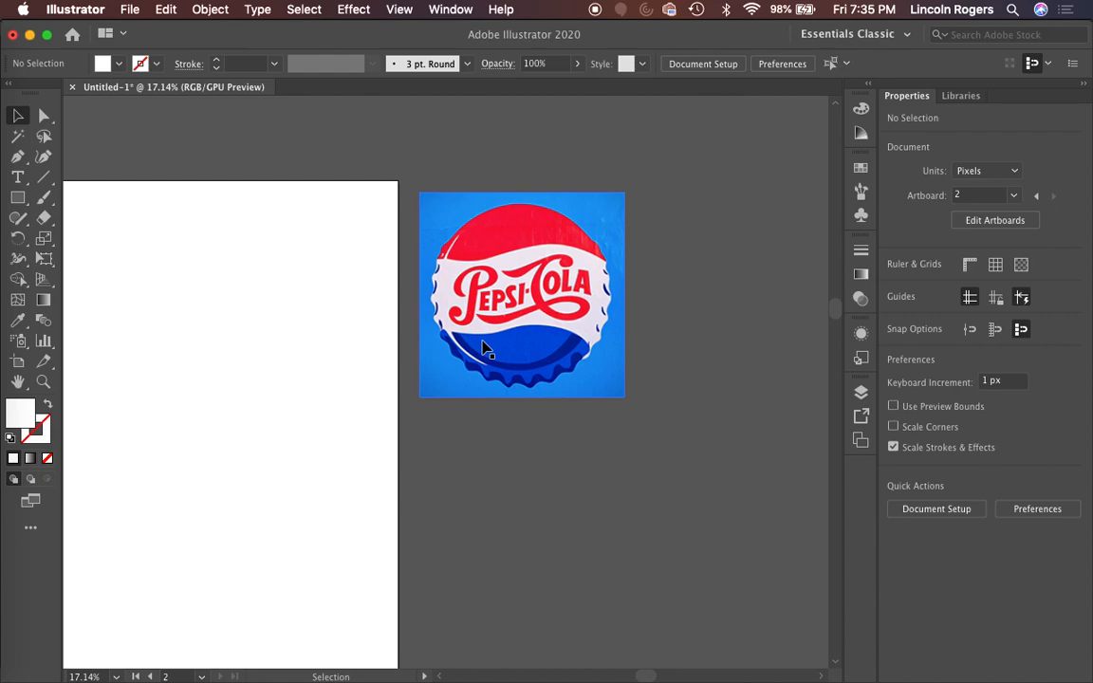
# - Draw two square swatches of about 350 px side by side next to the blue bottle-cap image
pyautogui.click(17, 197)
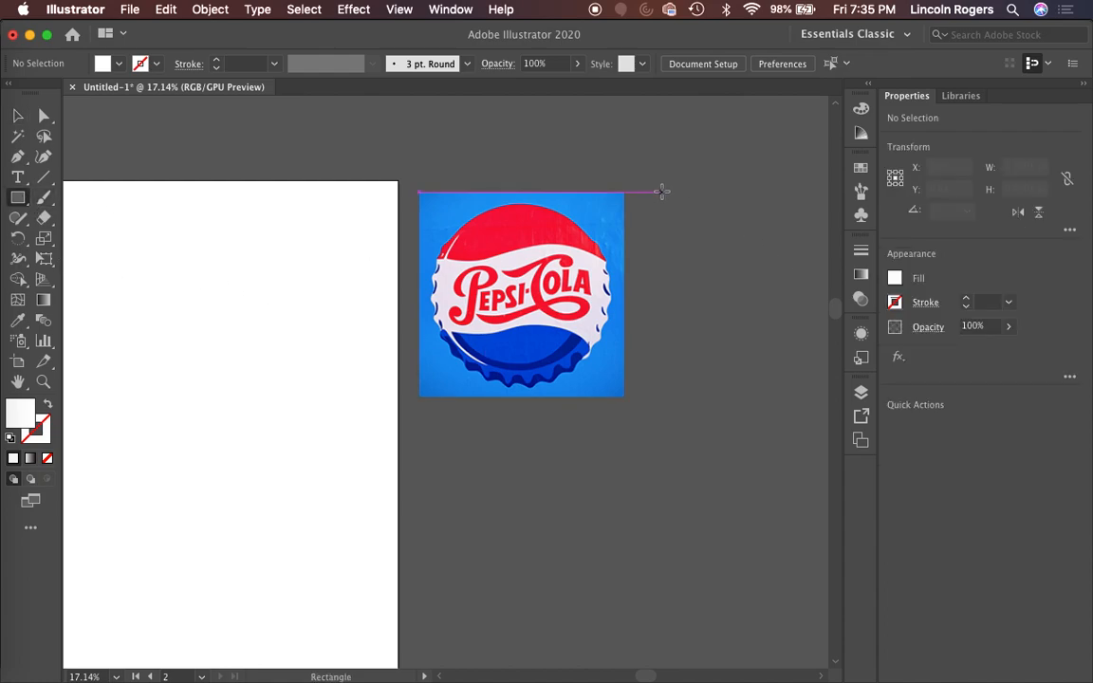
pyautogui.moveTo(662, 193); pyautogui.dragTo(743, 272)
pyautogui.hscroll(5, 764, 290)
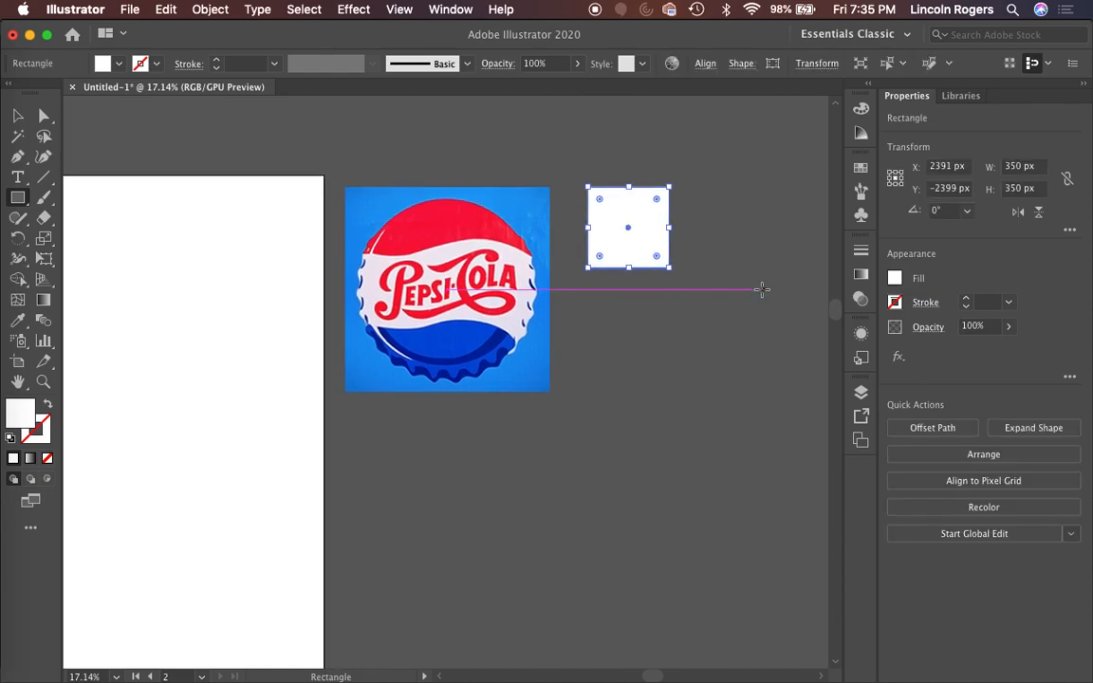
pyautogui.moveTo(639, 200); pyautogui.dragTo(722, 281)
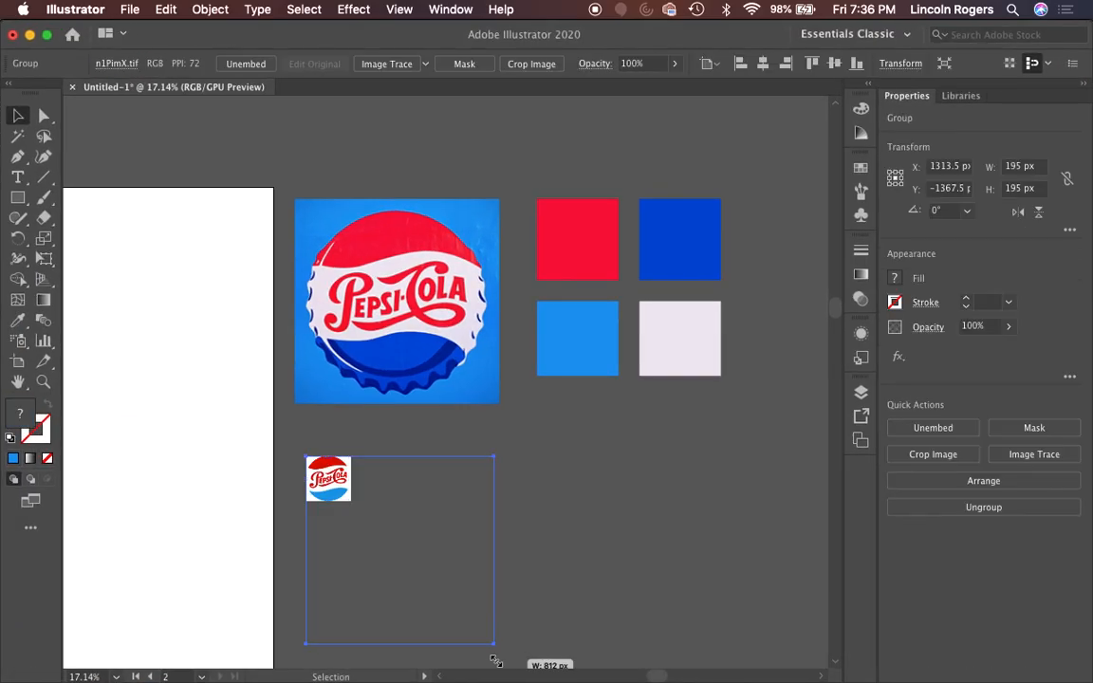
# - Enlarge the round Pepsi-Cola logo image proportionally to match the width of the bottle-cap image above it
pyautogui.moveTo(488, 654); pyautogui.dragTo(499, 625)
pyautogui.scroll(-3, 653, 358)
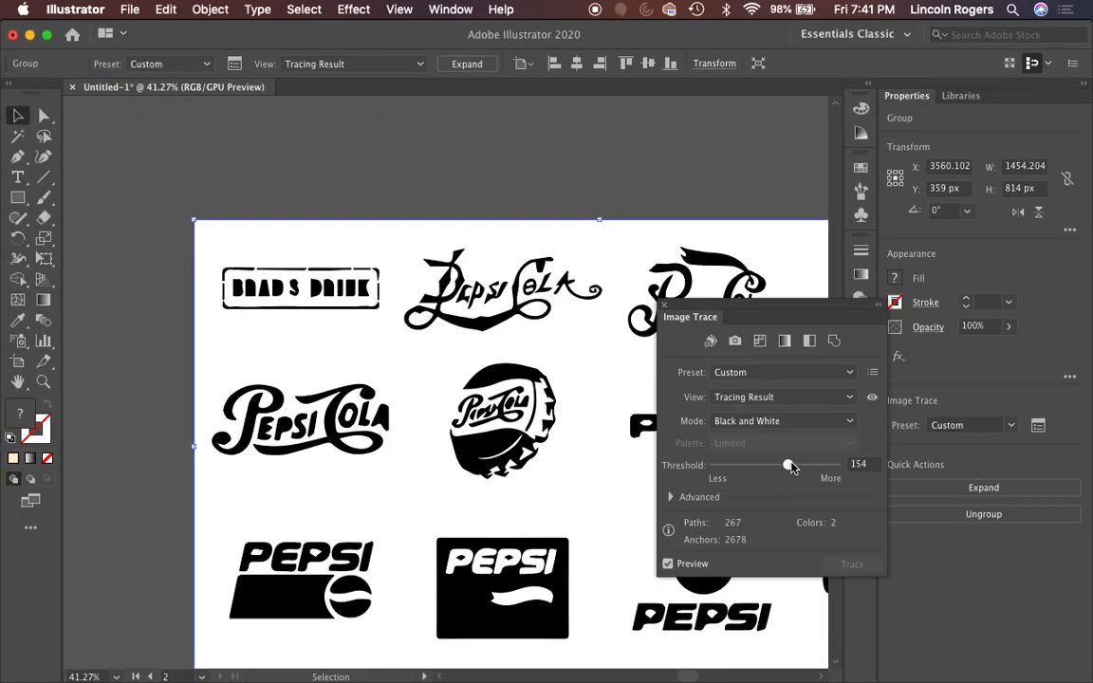
# - Fine-tune the black-and-white Image Trace threshold for the logo chart and show the advanced tracing options
pyautogui.moveTo(792, 468); pyautogui.dragTo(788, 467)
pyautogui.click(671, 497)
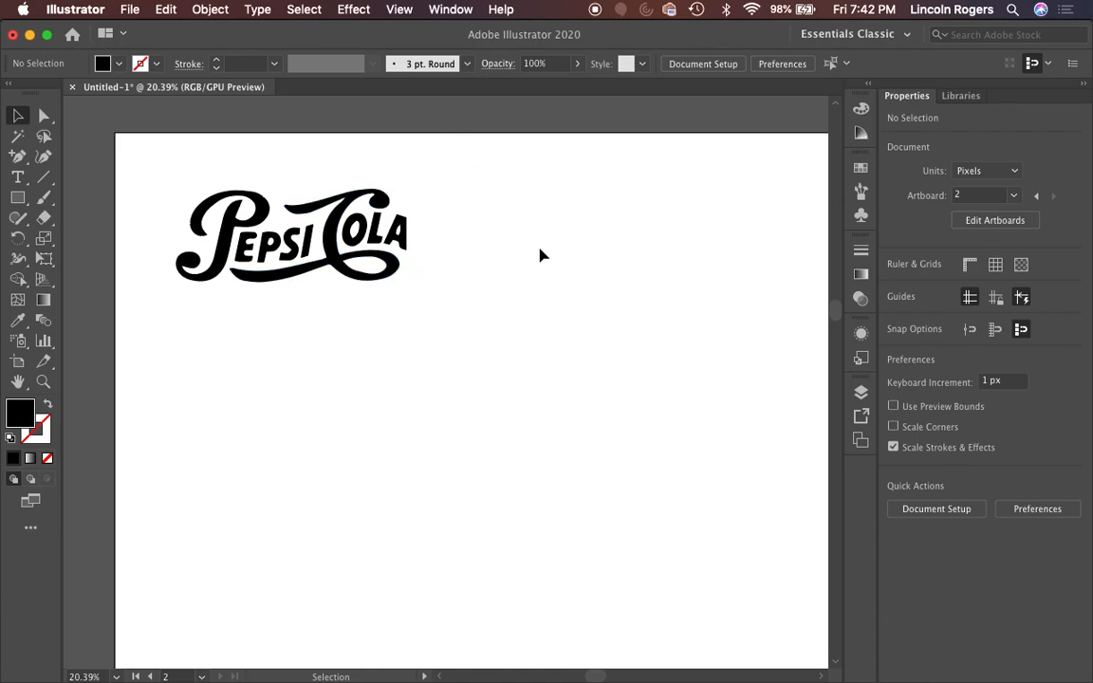
# - Compare with the Photoshop moodboard and recolour the black Pepsi-Cola wordmark using the muted red swatch beside the Pepsi stickers
pyautogui.scroll(-2, 462, 258)
pyautogui.scroll(-2, 462, 264)
pyautogui.click(392, 272)
pyautogui.hscroll(4, 529, 305)
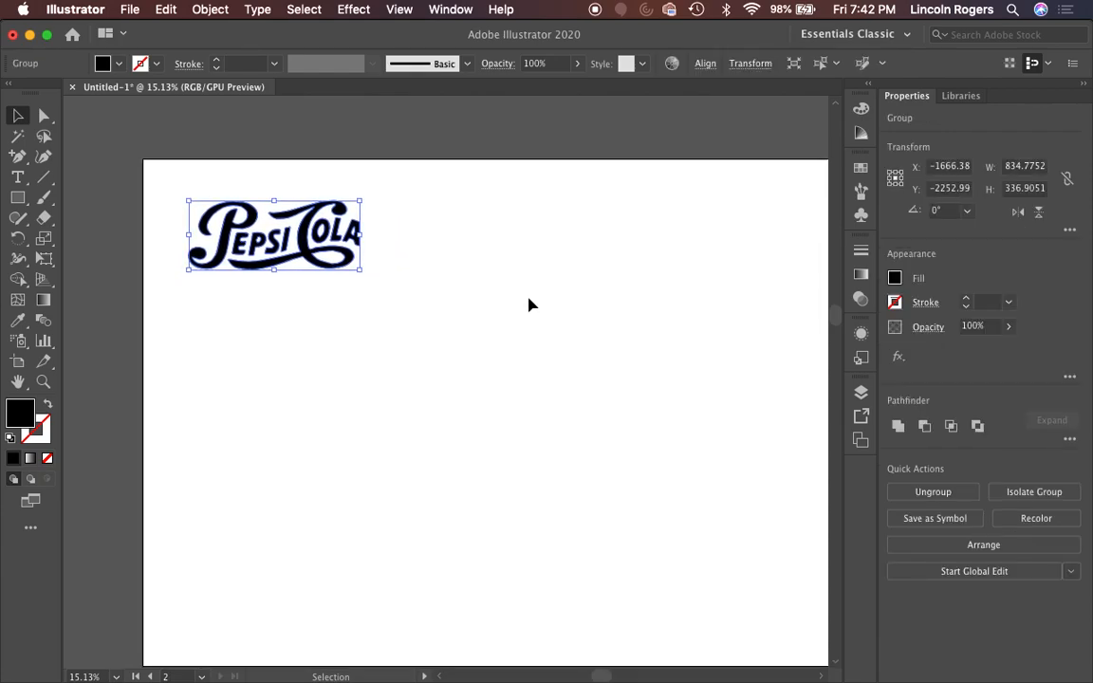
pyautogui.hscroll(10, 529, 305)
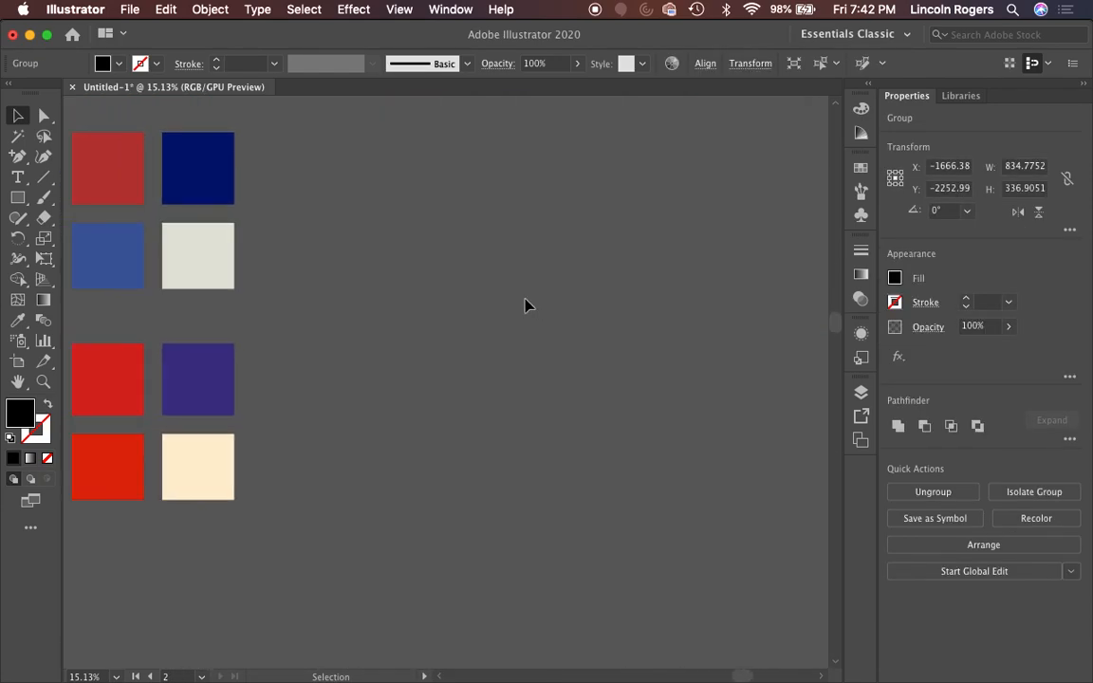
pyautogui.hscroll(-5, 524, 305)
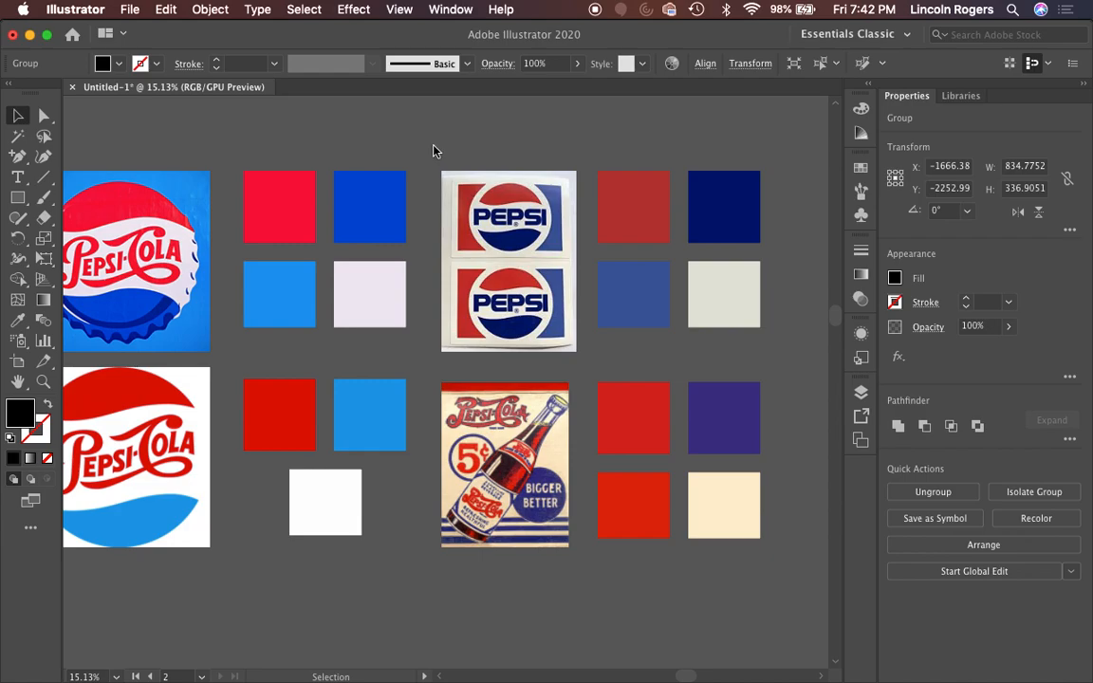
pyautogui.press('super+Tab')
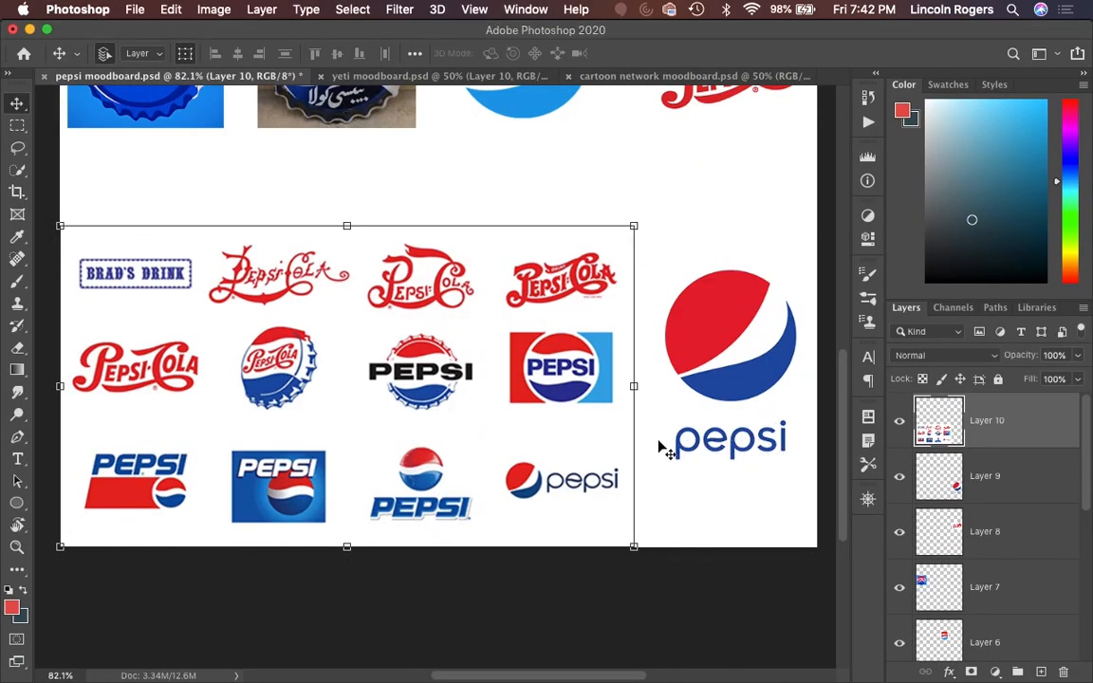
pyautogui.press('super+Tab')
pyautogui.press('i')
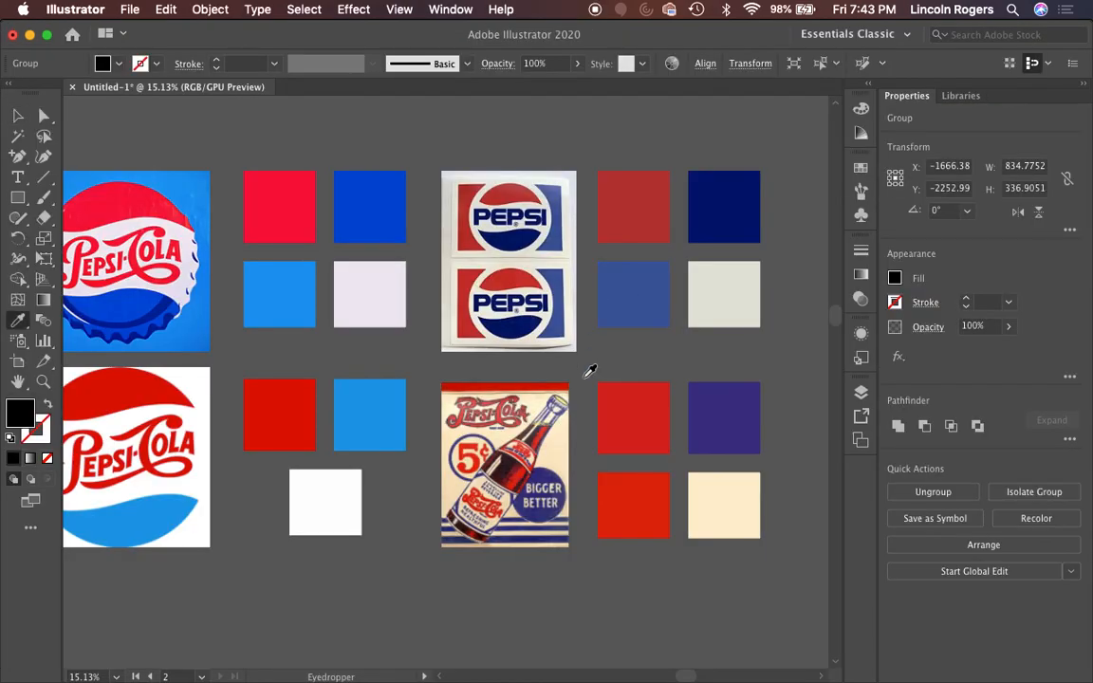
pyautogui.click(629, 210)
pyautogui.press('v')
pyautogui.click(408, 142)
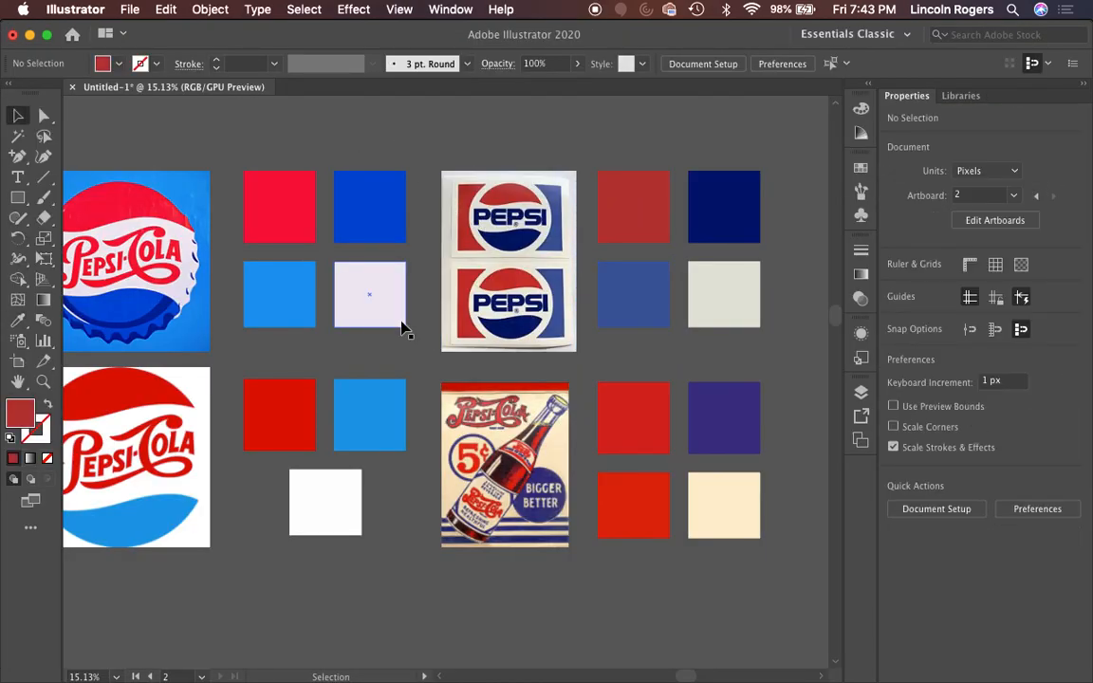
# - Move the red Pepsi-Cola wordmark slightly down and to the right on the artboard
pyautogui.hscroll(-10, 408, 324)
pyautogui.hscroll(2, 478, 313)
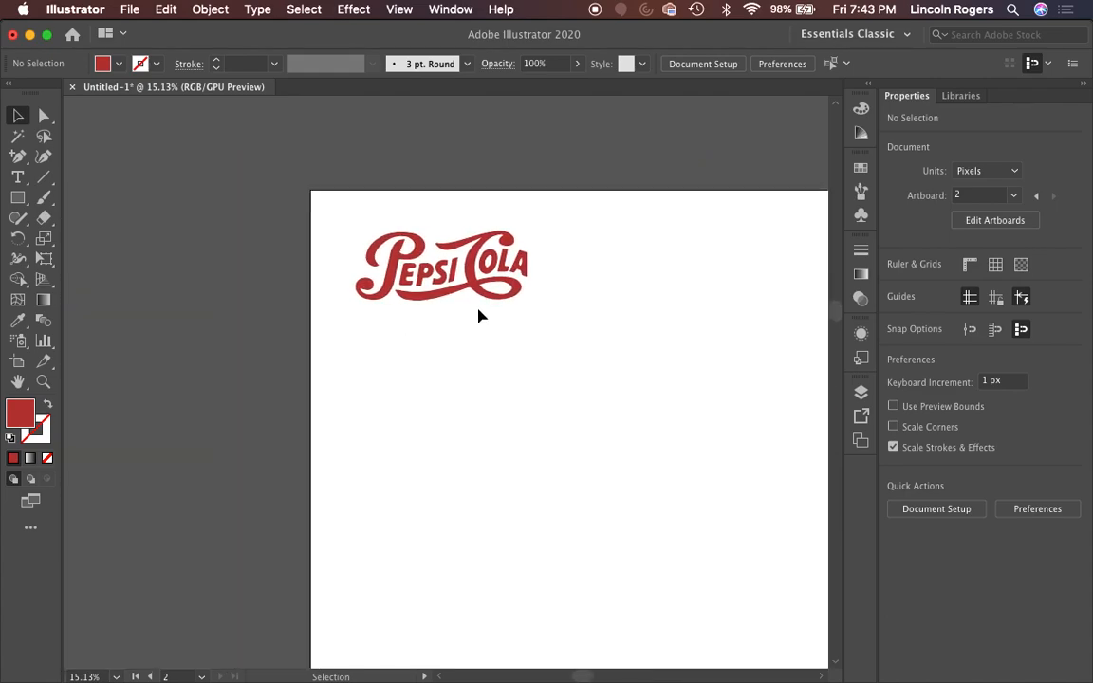
pyautogui.scroll(3, 459, 302)
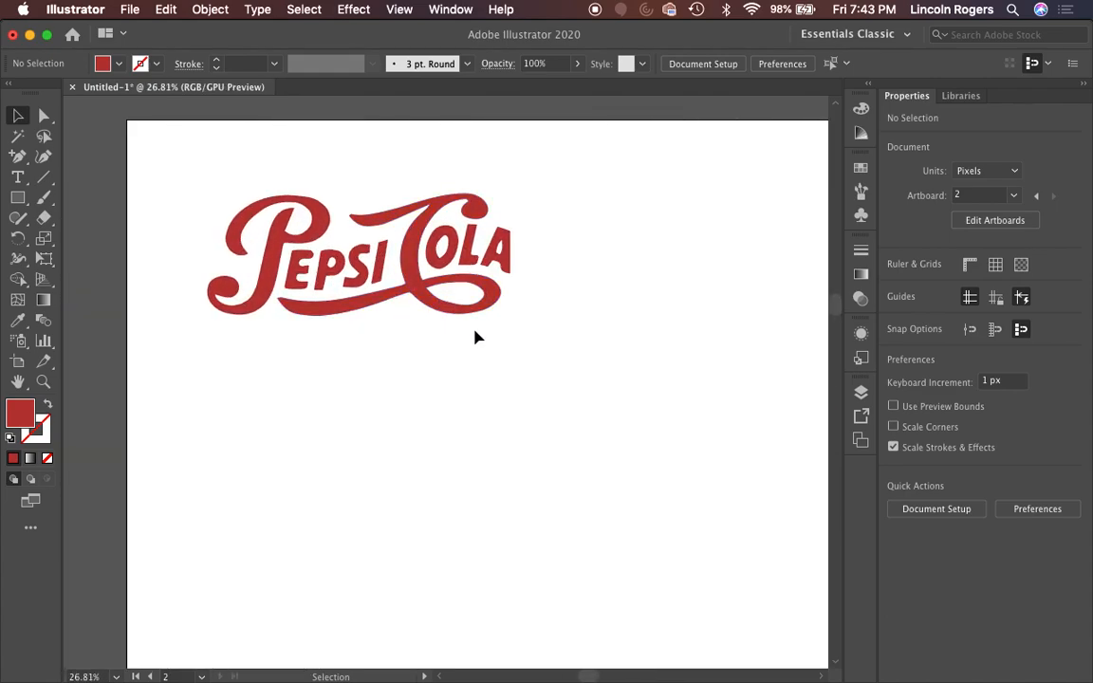
pyautogui.moveTo(486, 310); pyautogui.dragTo(531, 350)
pyautogui.click(624, 378)
pyautogui.scroll(-2, 621, 378)
pyautogui.scroll(-2, 621, 377)
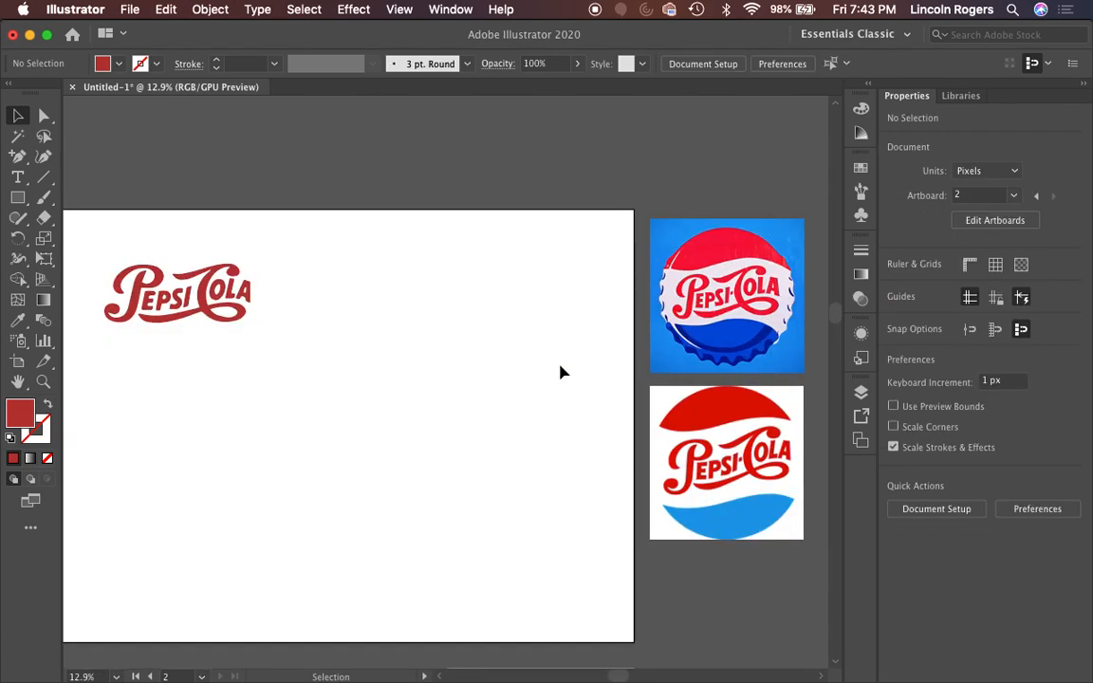
# - Duplicate the red wordmark directly below itself and recolour the copy with the muted blue swatch from the sticker palette
pyautogui.hscroll(-2, 563, 371)
pyautogui.moveTo(275, 302); pyautogui.dragTo(277, 371)
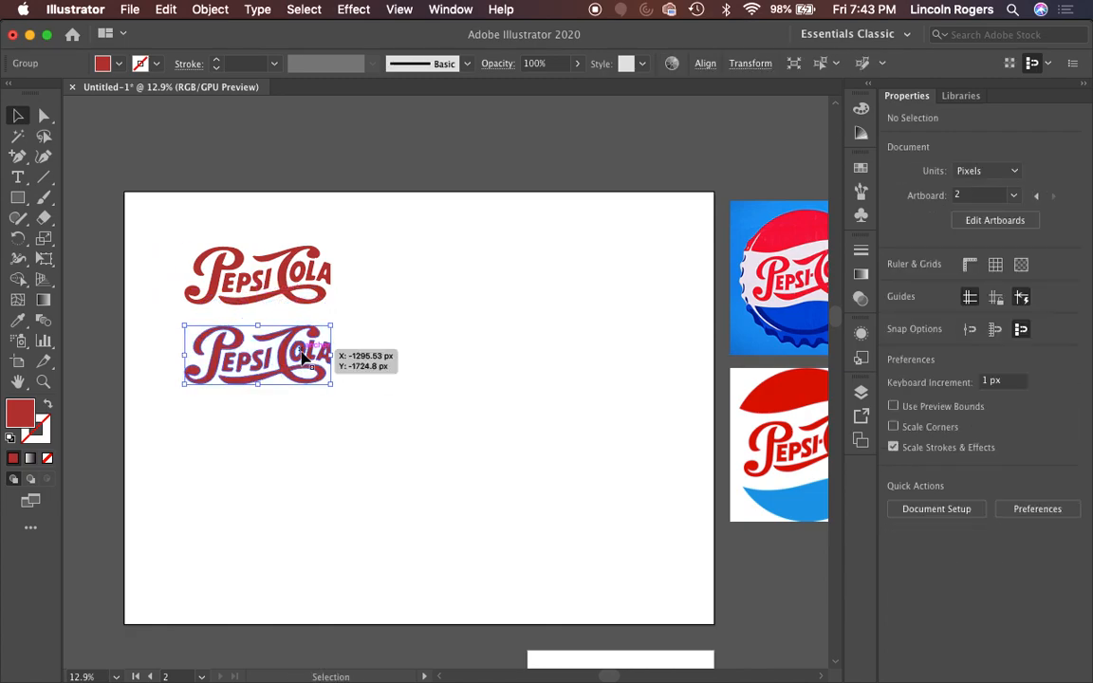
pyautogui.hscroll(5, 646, 354)
pyautogui.scroll(1, 646, 354)
pyautogui.hscroll(8, 653, 355)
pyautogui.scroll(-1, 653, 355)
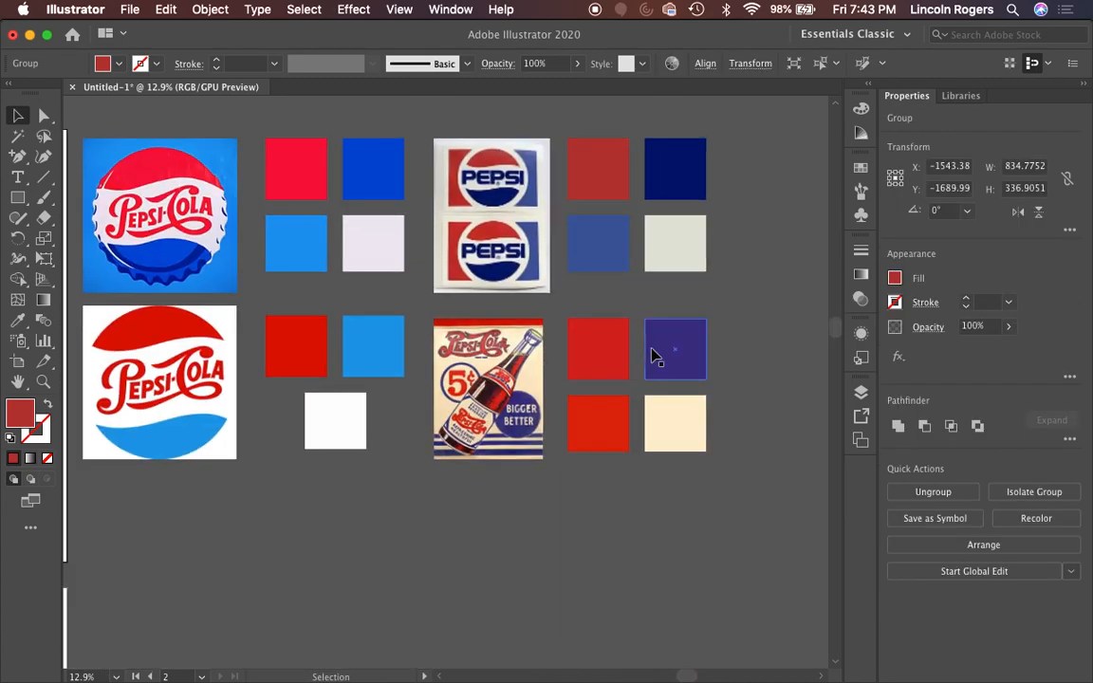
pyautogui.press('i')
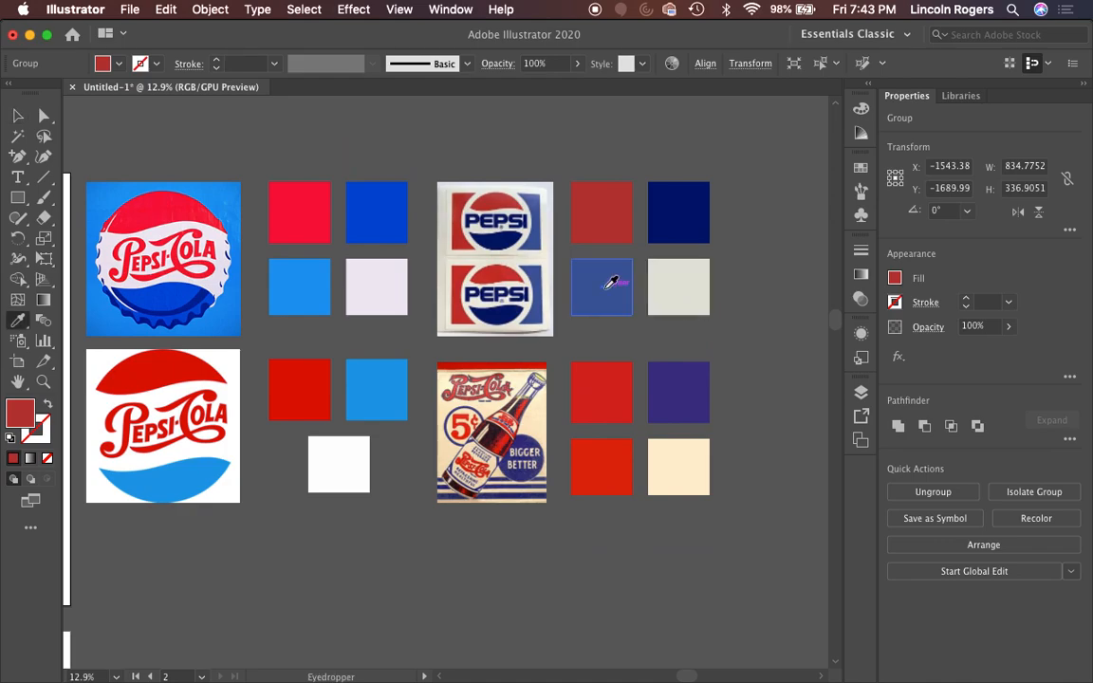
pyautogui.press('v')
pyautogui.hscroll(-13, 429, 312)
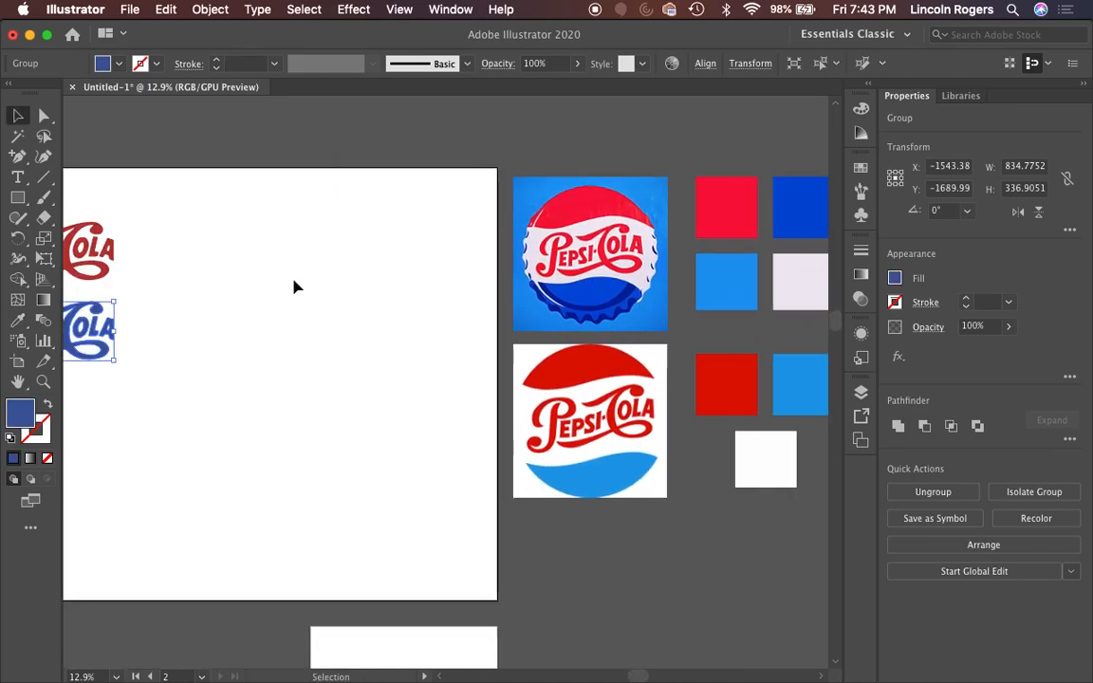
pyautogui.click(404, 307)
# - Duplicate the blue wordmark directly below itself and recolour the copy with the dark navy swatch from the sticker palette
pyautogui.hscroll(10, 615, 325)
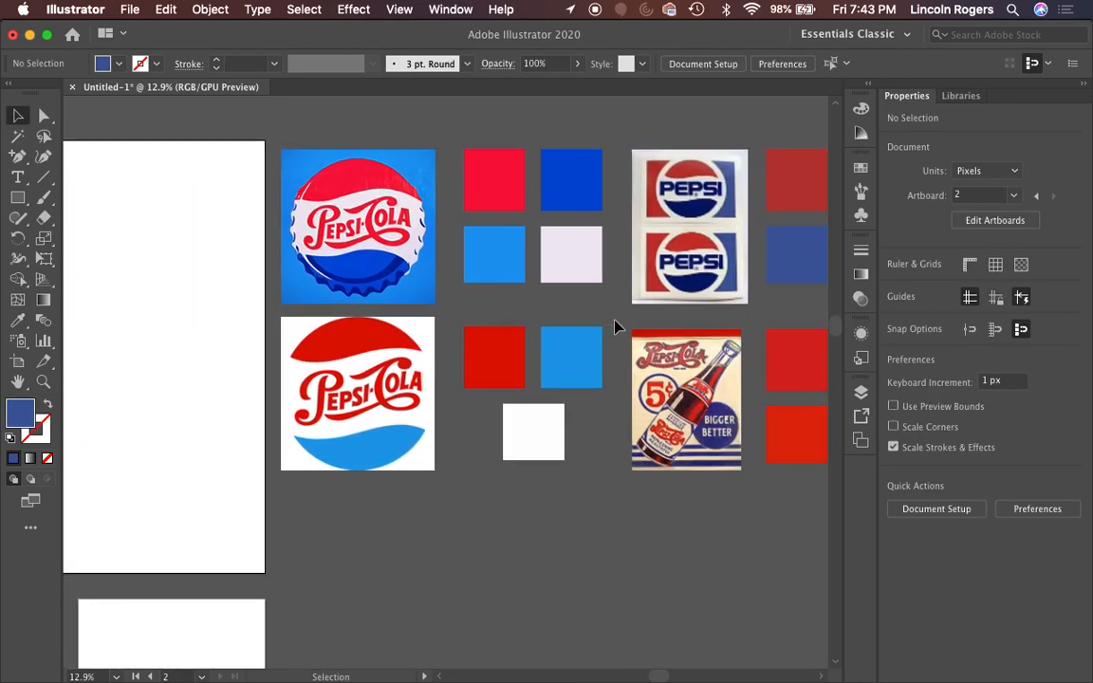
pyautogui.hscroll(2, 615, 325)
pyautogui.hscroll(-13, 615, 324)
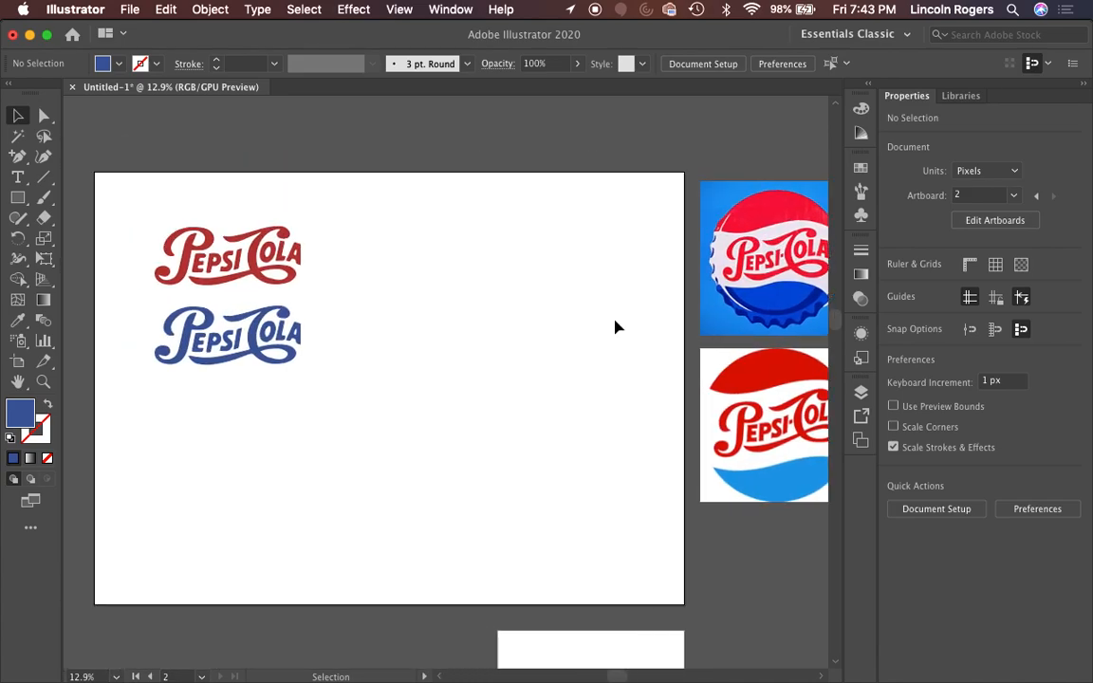
pyautogui.moveTo(360, 322); pyautogui.dragTo(366, 410)
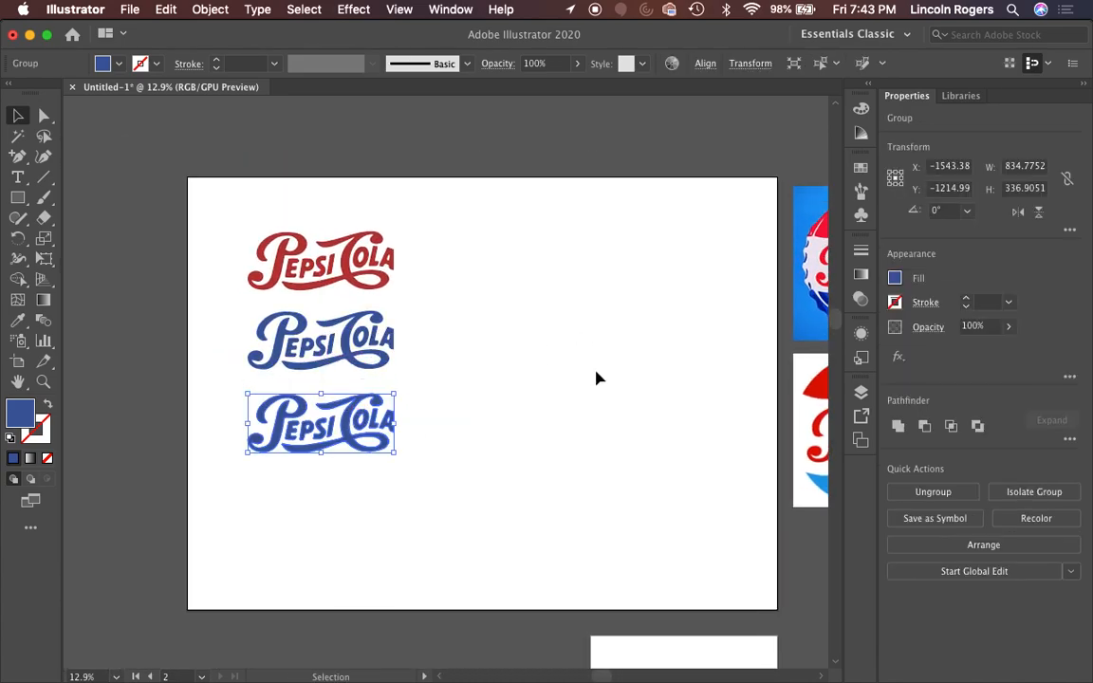
pyautogui.click(595, 378)
pyautogui.click(373, 427)
pyautogui.hscroll(9, 513, 367)
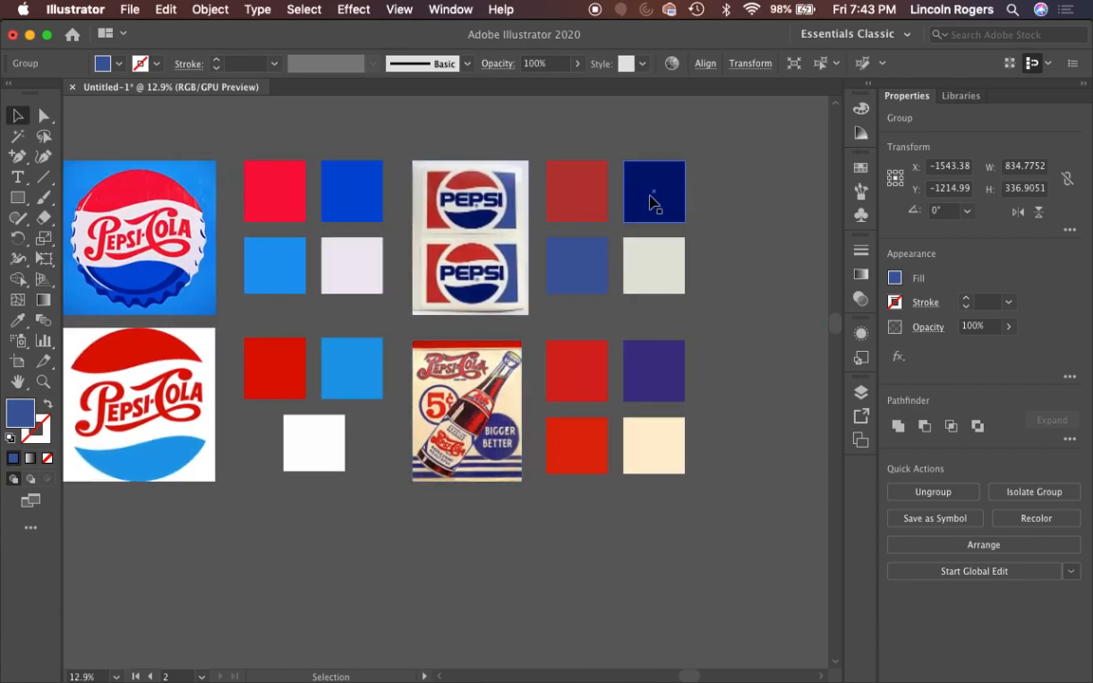
pyautogui.press('i')
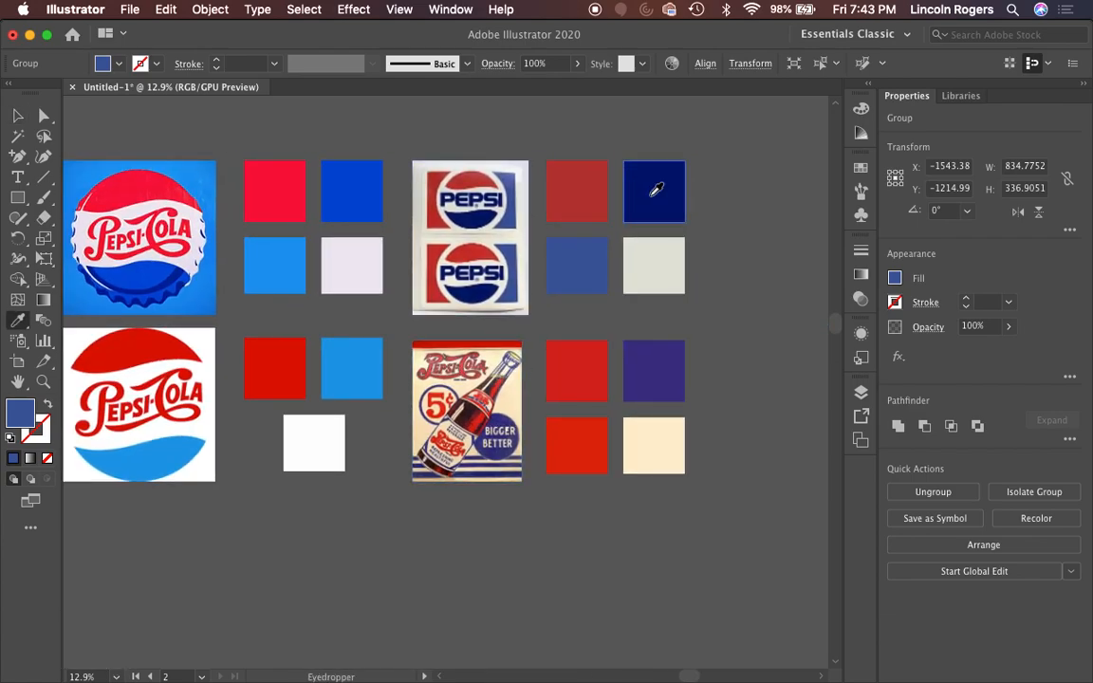
pyautogui.click(651, 195)
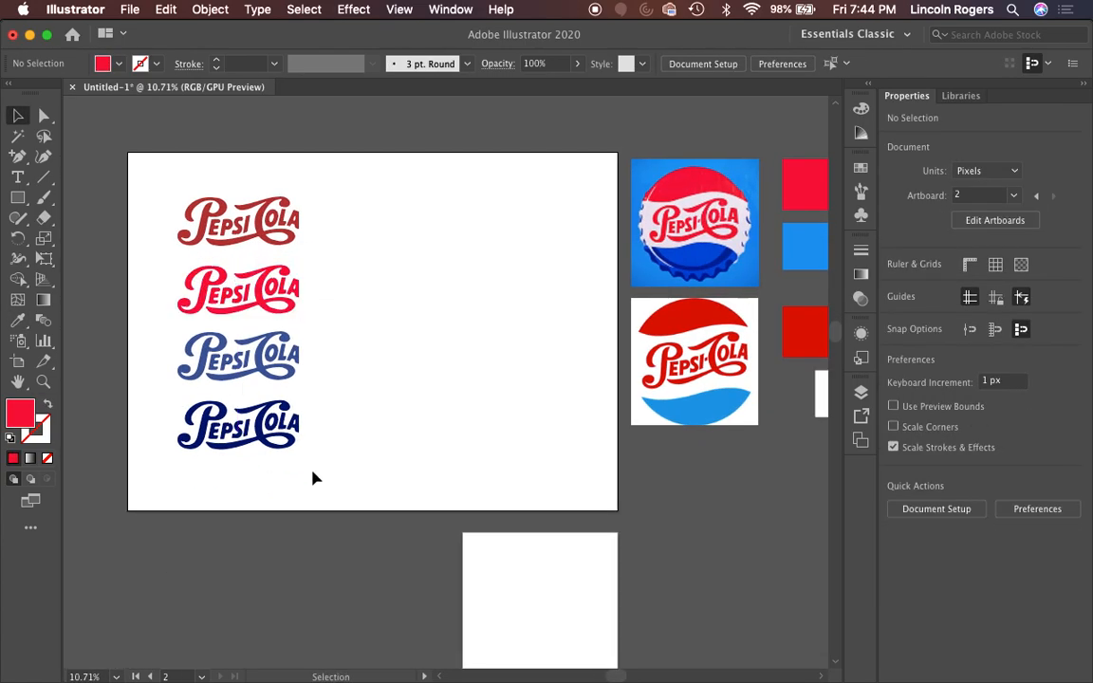
# - Scale the four stacked wordmarks down together to about 346 by 721 px and place them in the artboard's upper-left corner
pyautogui.moveTo(236, 291); pyautogui.dragTo(167, 174)
pyautogui.moveTo(300, 449); pyautogui.dragTo(169, 170)
pyautogui.click(283, 300)
pyautogui.moveTo(195, 229); pyautogui.dragTo(168, 206)
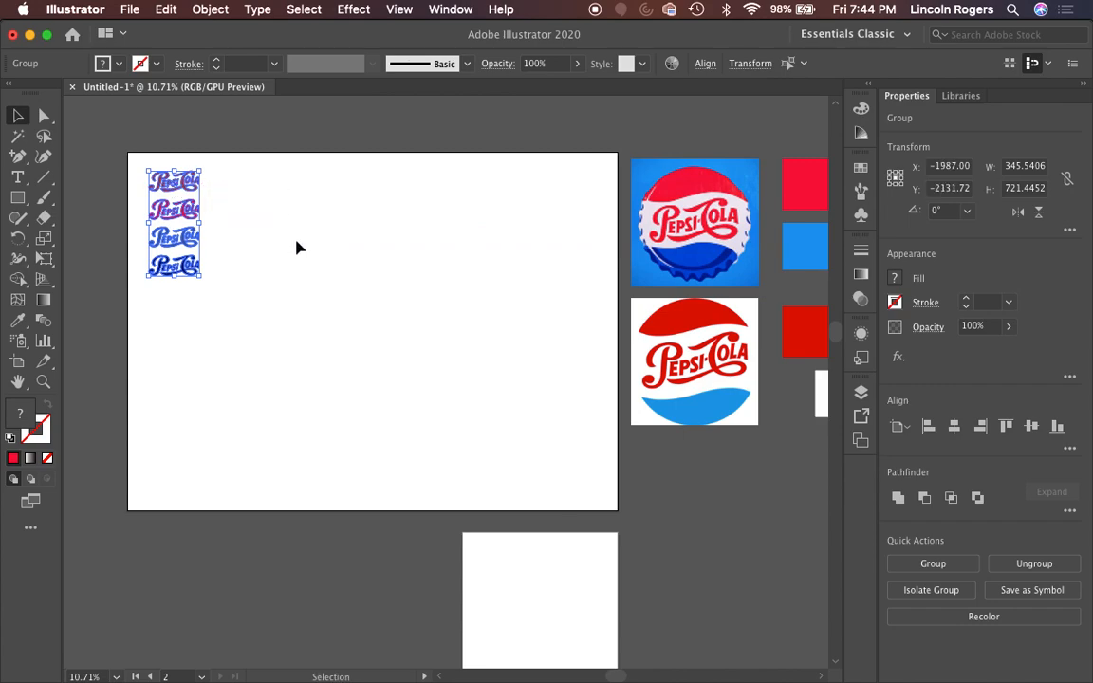
# - Draw an 873 by 550 px rectangle beside the stacked wordmarks and fill it with the pale grey swatch from the sticker palette
pyautogui.click(298, 244)
pyautogui.click(17, 197)
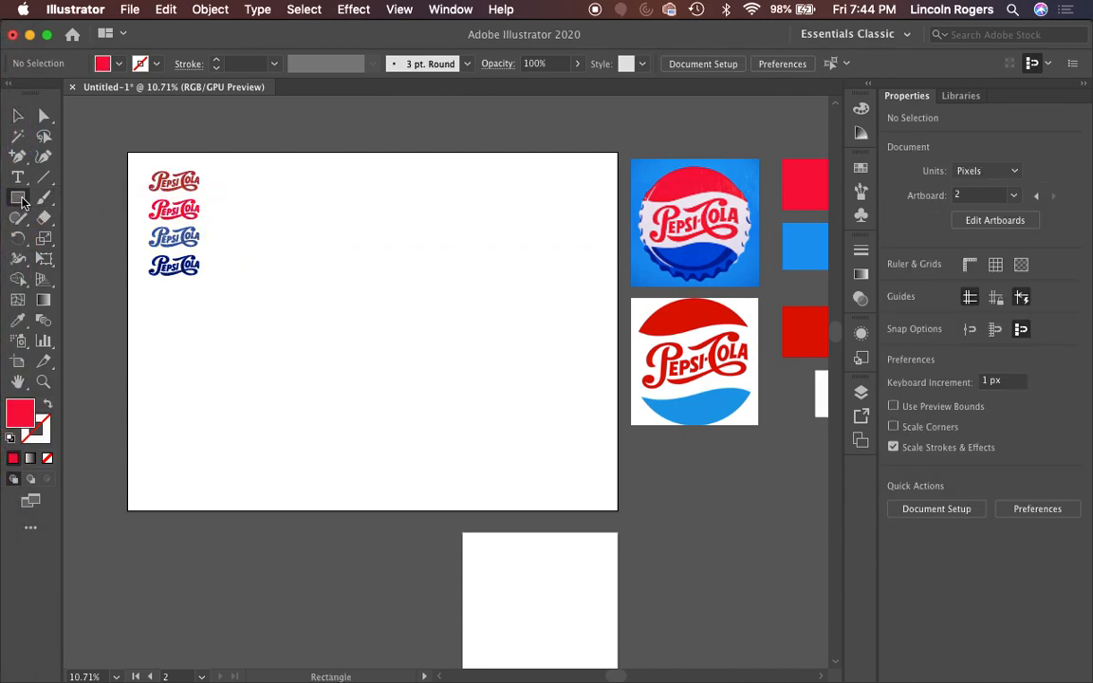
pyautogui.moveTo(265, 172); pyautogui.dragTo(393, 252)
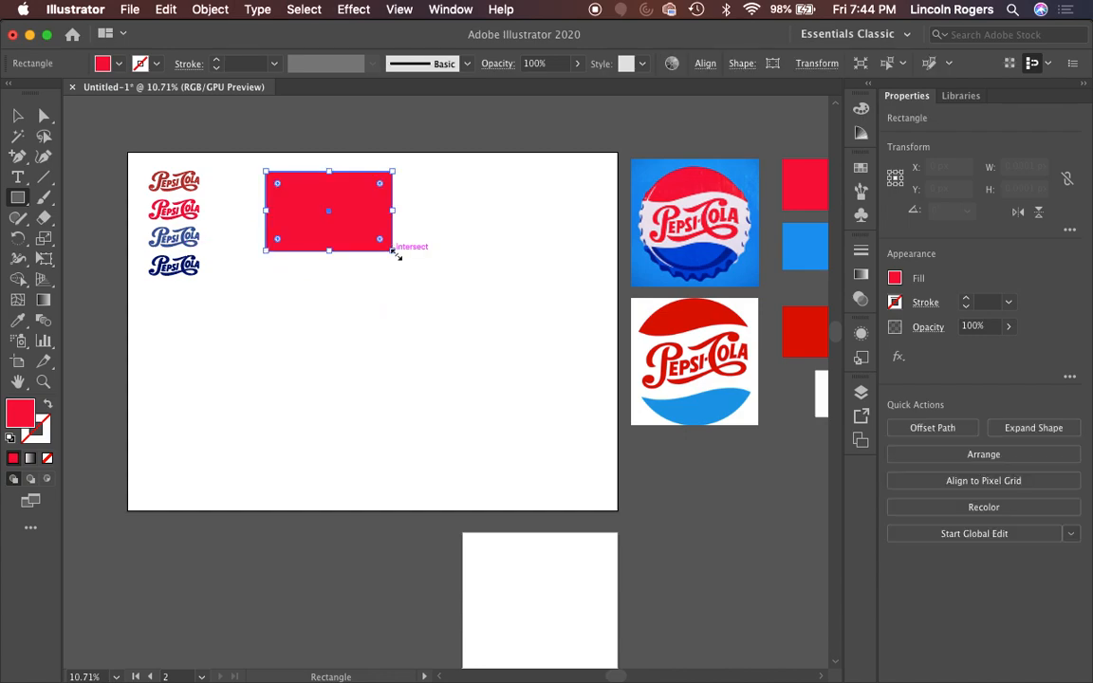
pyautogui.press('v')
pyautogui.hscroll(3, 503, 269)
pyautogui.hscroll(10, 504, 269)
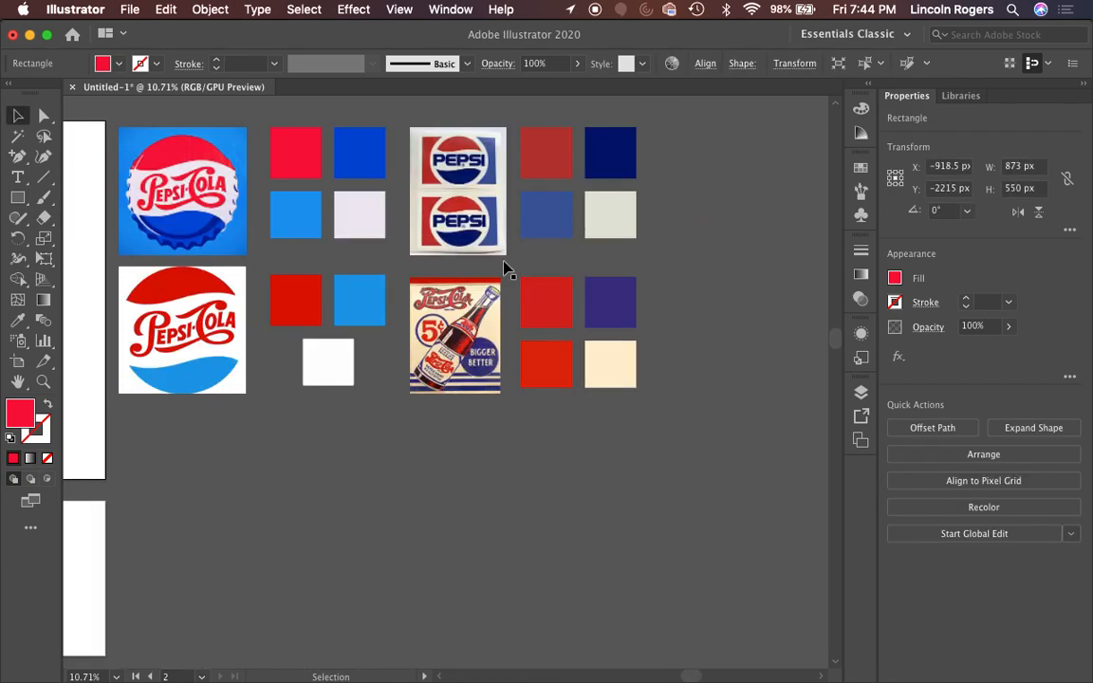
pyautogui.press('i')
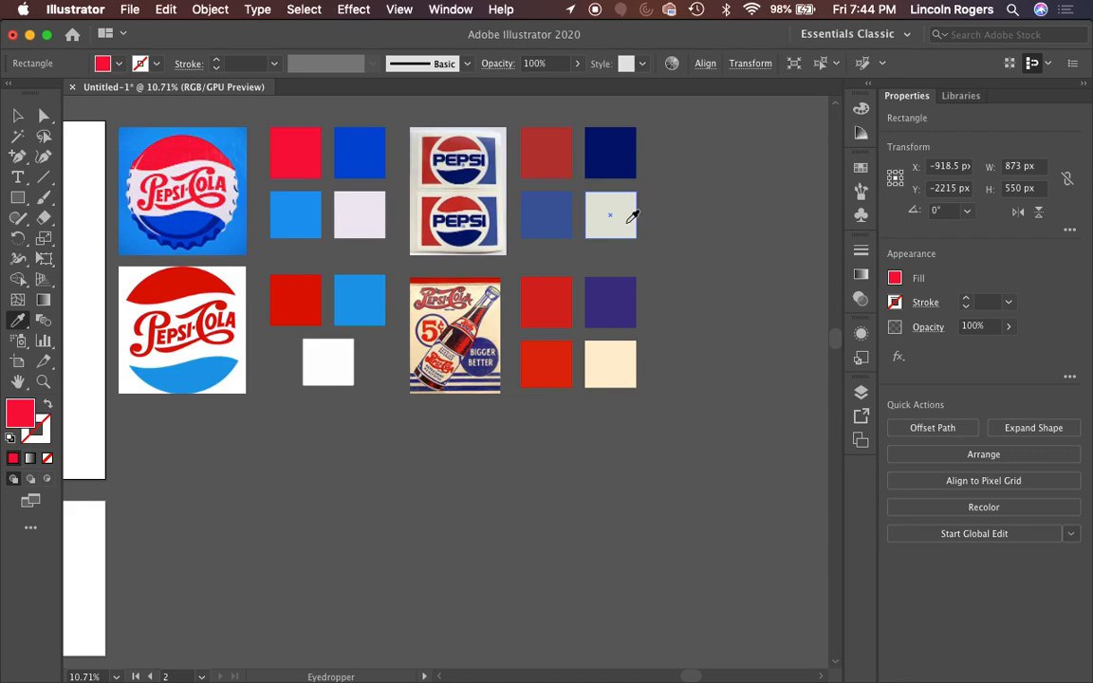
pyautogui.click(627, 224)
pyautogui.press('v')
pyautogui.click(399, 303)
# - Duplicate the grey rectangle directly below itself and recolour the copy with the cream swatch from the bottle poster palette
pyautogui.hscroll(-14, 378, 303)
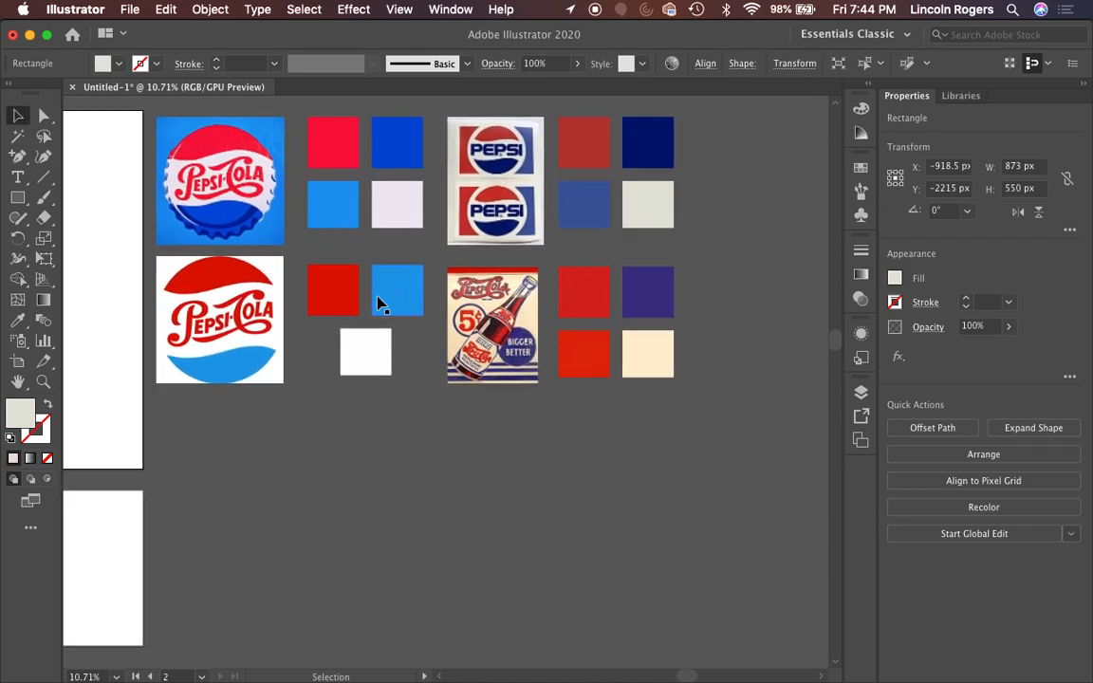
pyautogui.scroll(3, 379, 303)
pyautogui.moveTo(490, 325); pyautogui.dragTo(493, 419)
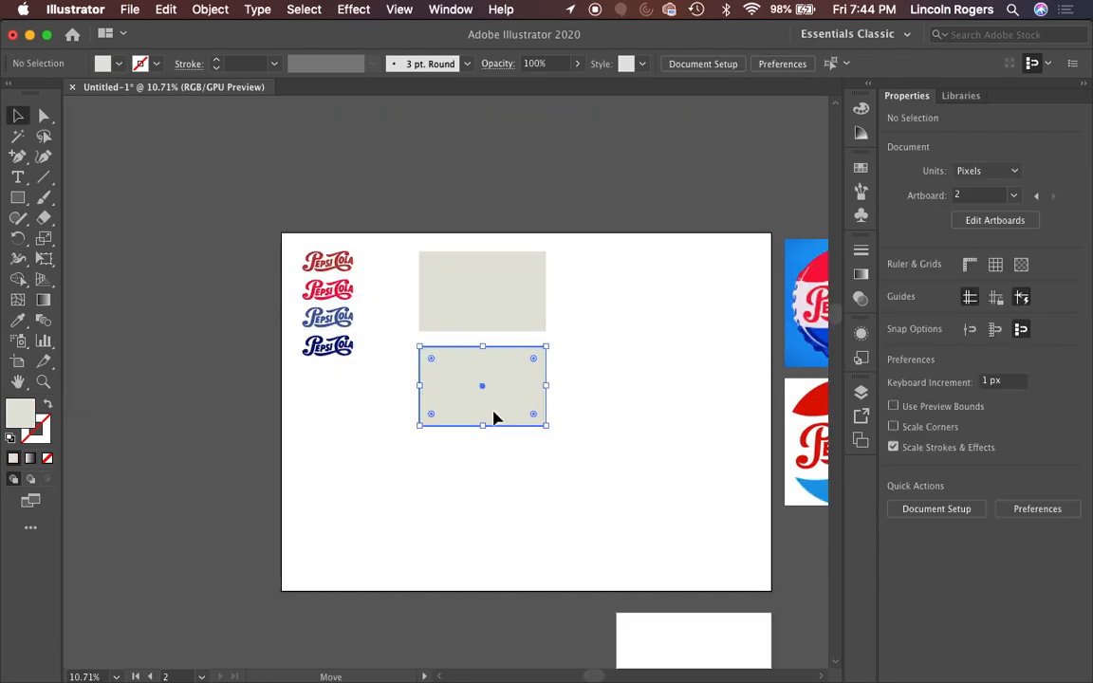
pyautogui.hscroll(14, 628, 405)
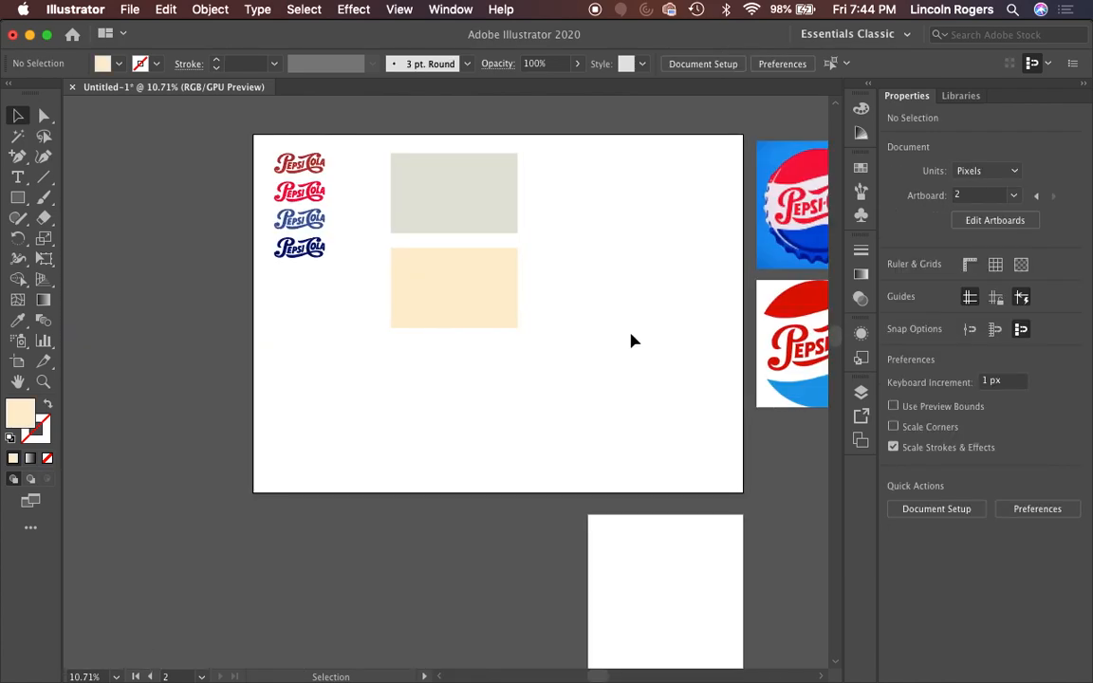
# - Recolour the upper grey rectangle with the pale lavender swatch from the blue bottle-cap palette
pyautogui.hscroll(10, 634, 340)
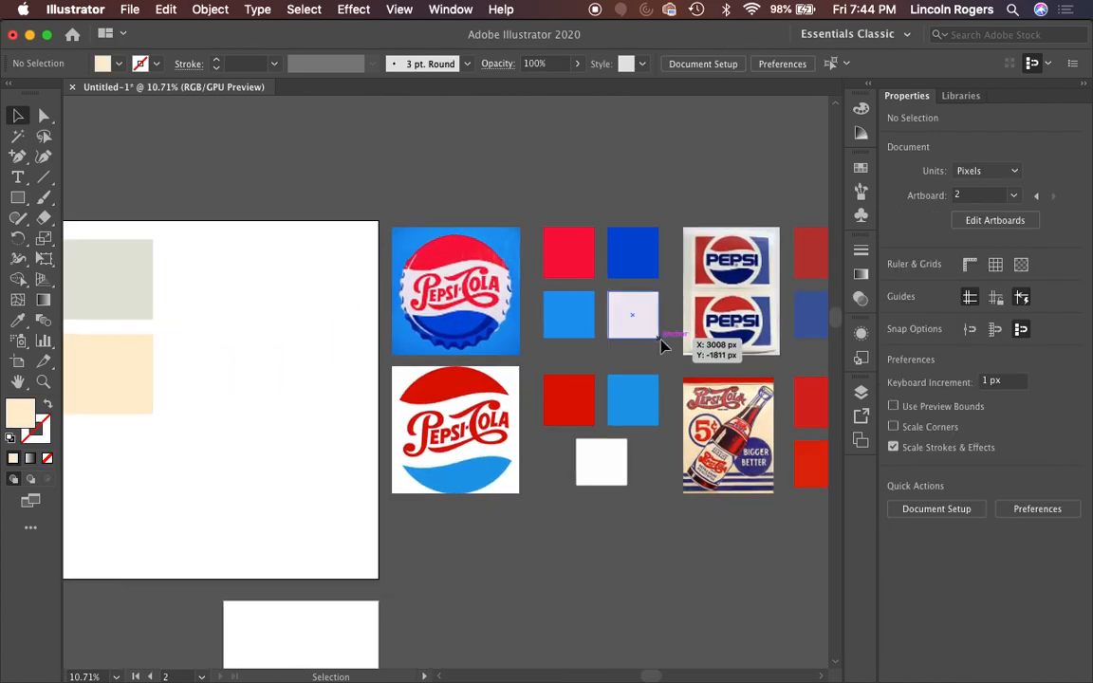
pyautogui.hscroll(-3, 658, 343)
pyautogui.hscroll(-5, 637, 347)
pyautogui.scroll(-3, 639, 344)
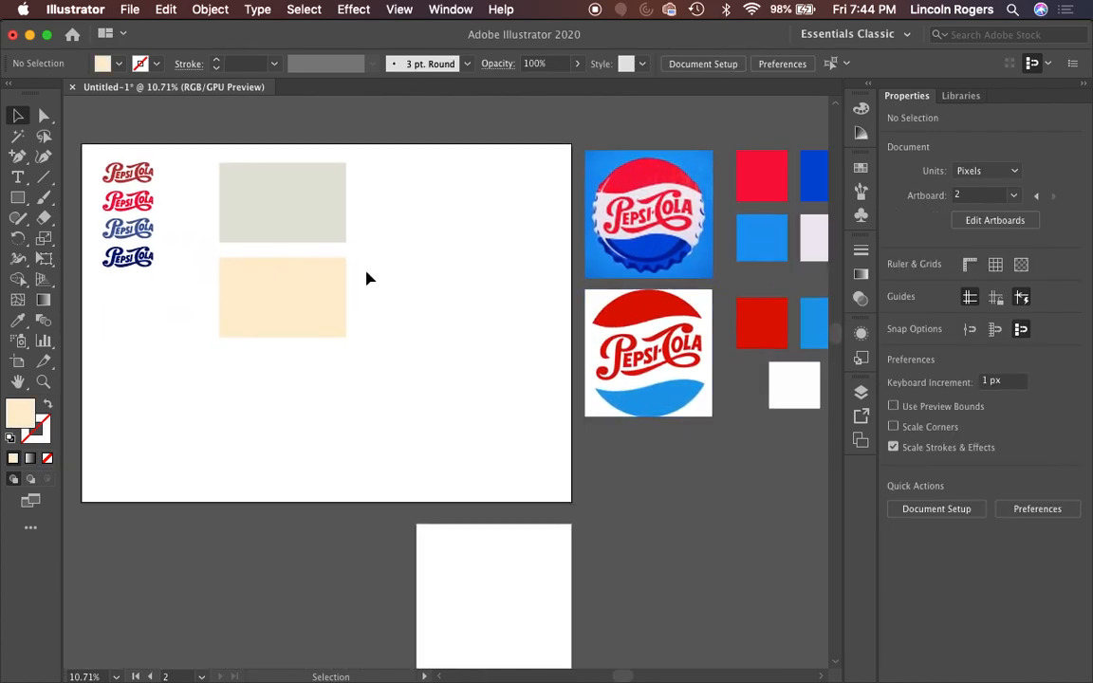
pyautogui.click(303, 214)
pyautogui.press('Delete')
pyautogui.press('cmd+z')
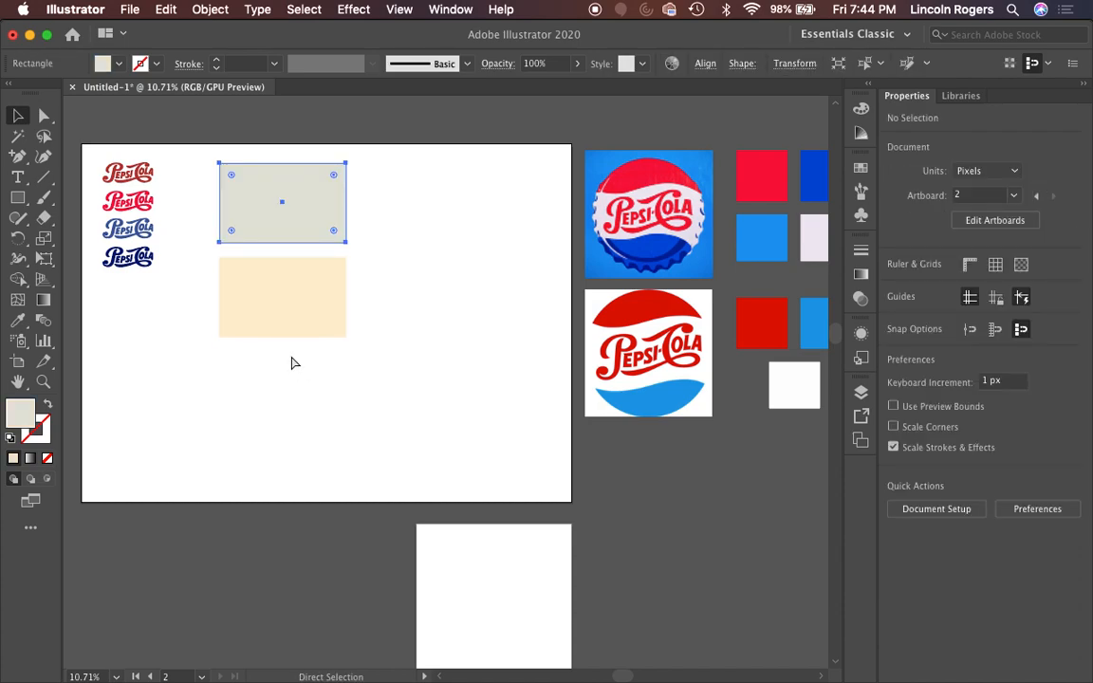
pyautogui.press('i')
pyautogui.click(807, 224)
pyautogui.press('v')
pyautogui.click(503, 231)
# - Copy the muted red wordmark onto the cream rectangle, enlarge it and centre it there
pyautogui.scroll(5, 152, 188)
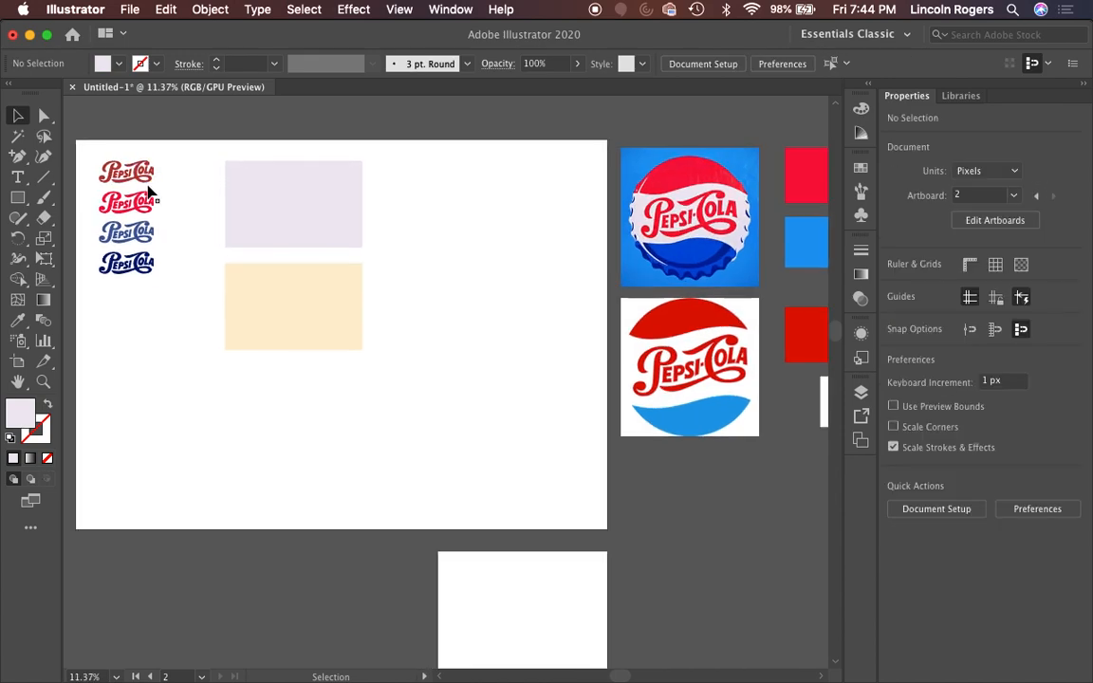
pyautogui.hscroll(-3, 255, 236)
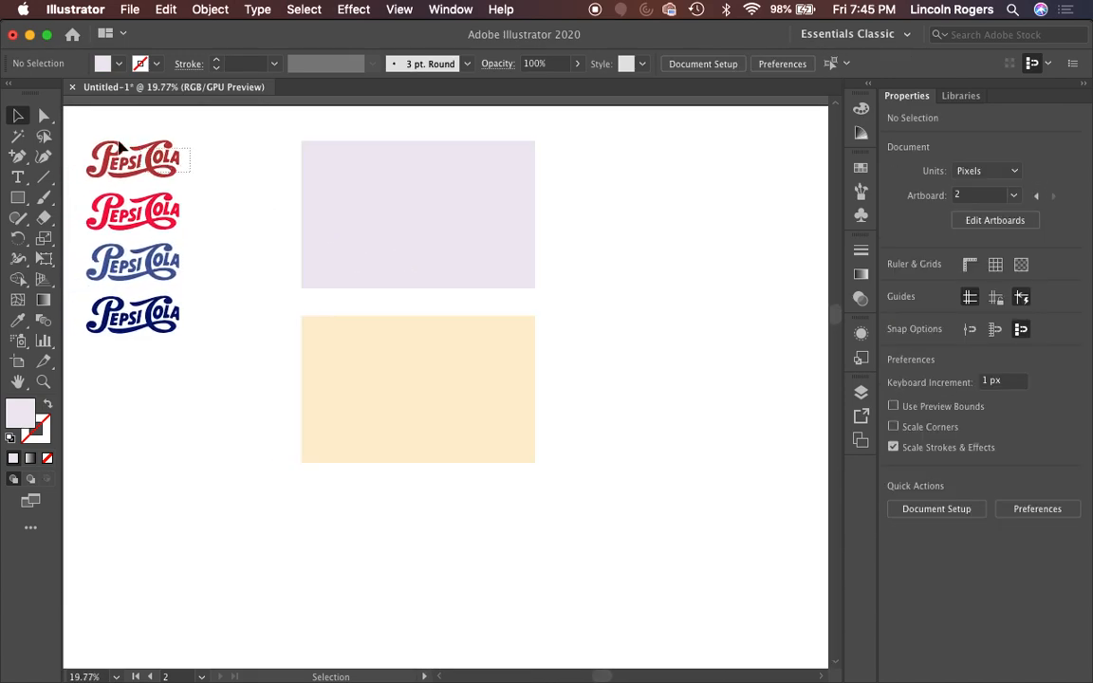
pyautogui.click(142, 159)
pyautogui.moveTo(143, 159); pyautogui.dragTo(429, 385)
pyautogui.moveTo(465, 371); pyautogui.dragTo(512, 359)
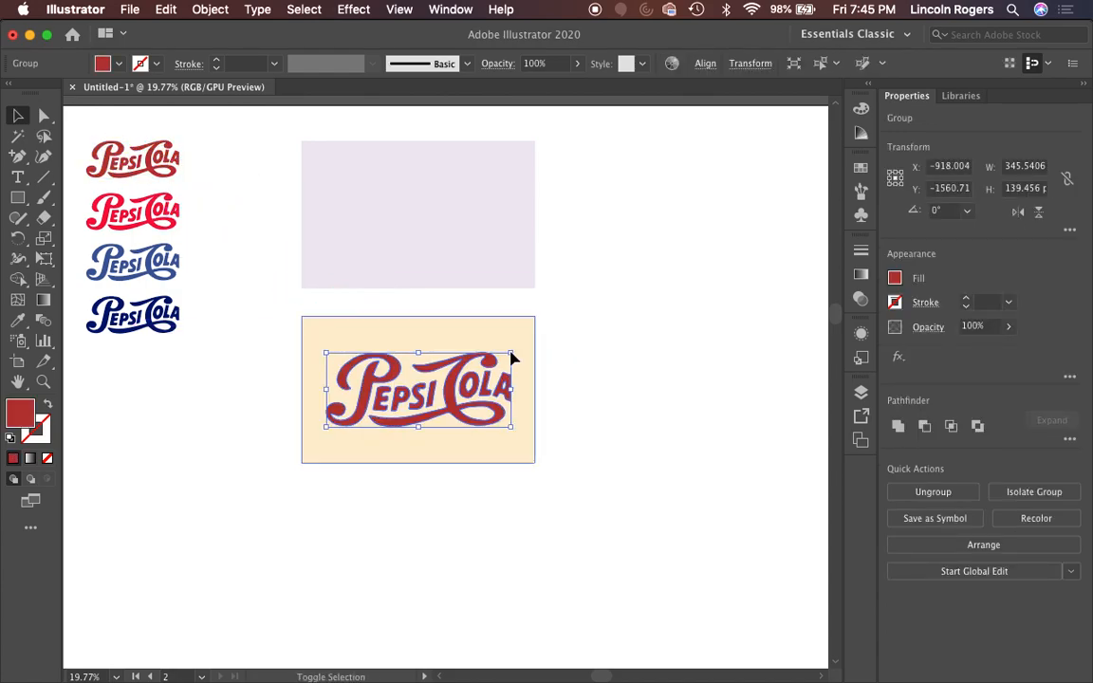
pyautogui.click(595, 381)
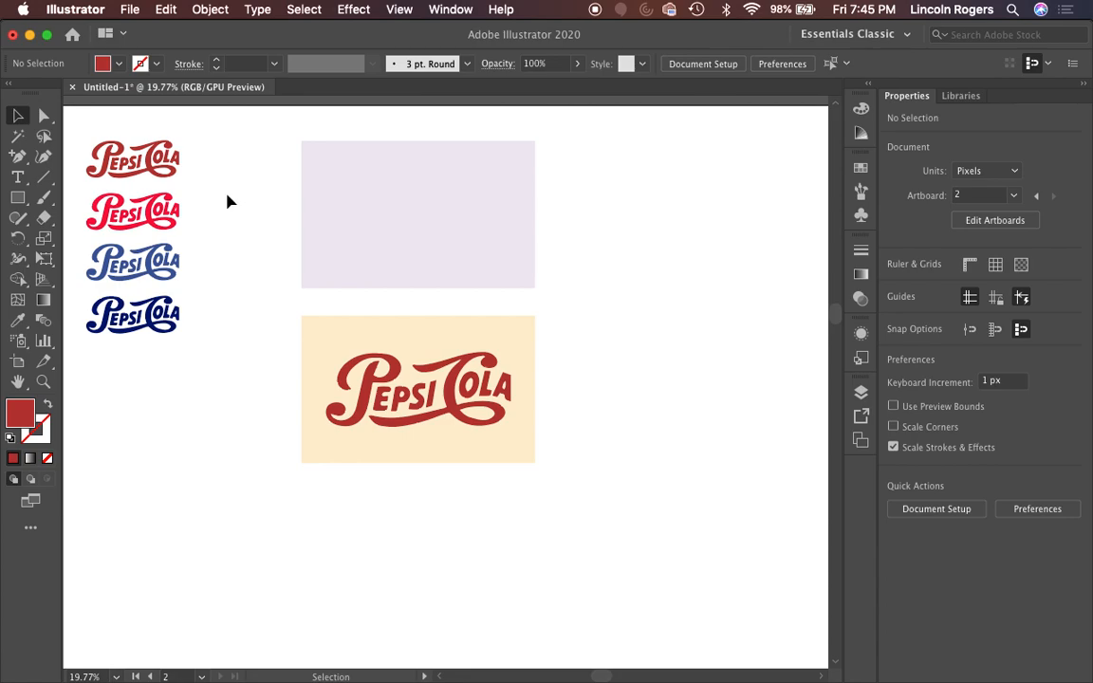
# - Try an enlarged copy of the bright red wordmark on the lavender rectangle, and delete both the rectangle and the copy
pyautogui.moveTo(157, 207); pyautogui.dragTo(441, 202)
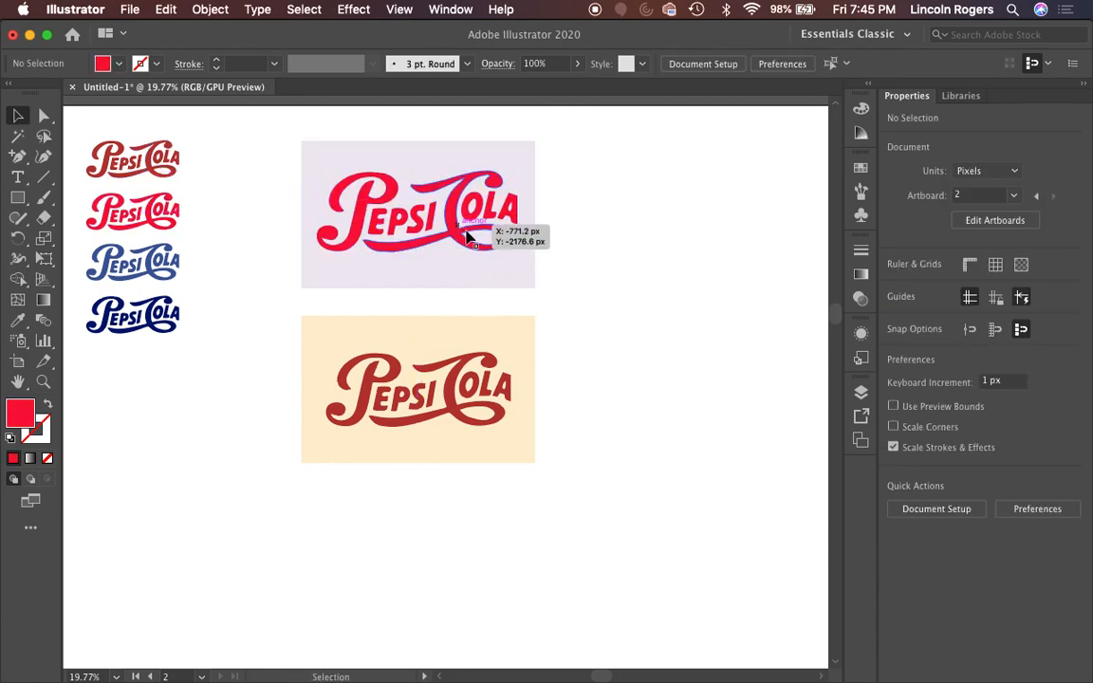
pyautogui.click(495, 284)
pyautogui.press('Delete')
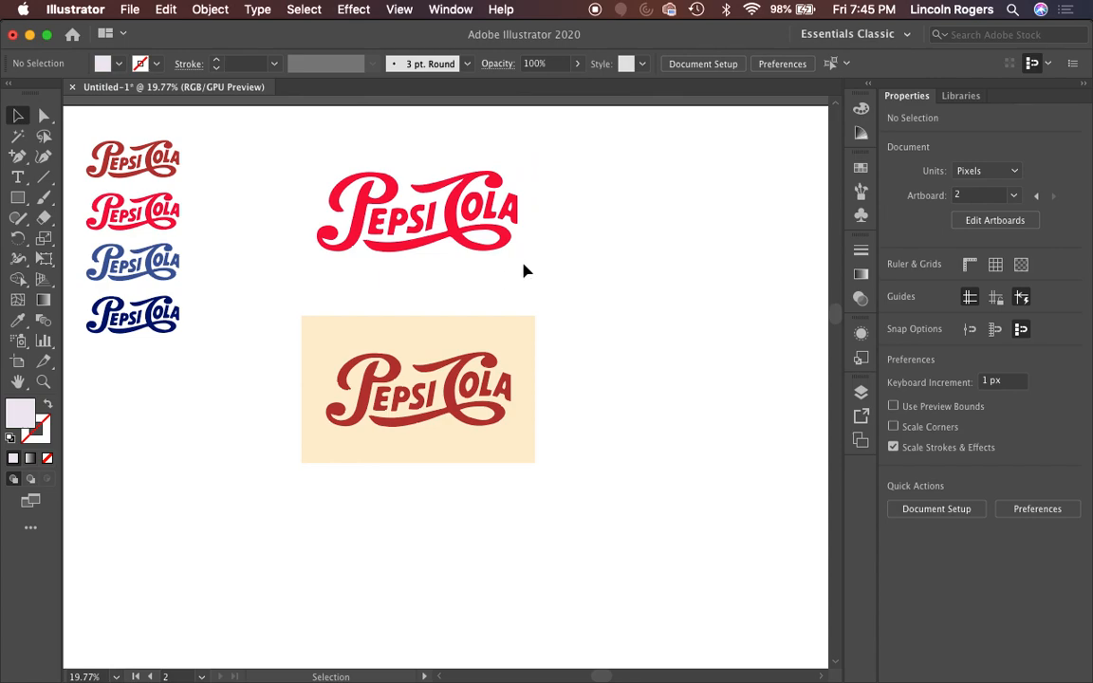
pyautogui.moveTo(524, 243); pyautogui.dragTo(304, 178)
pyautogui.press('Delete')
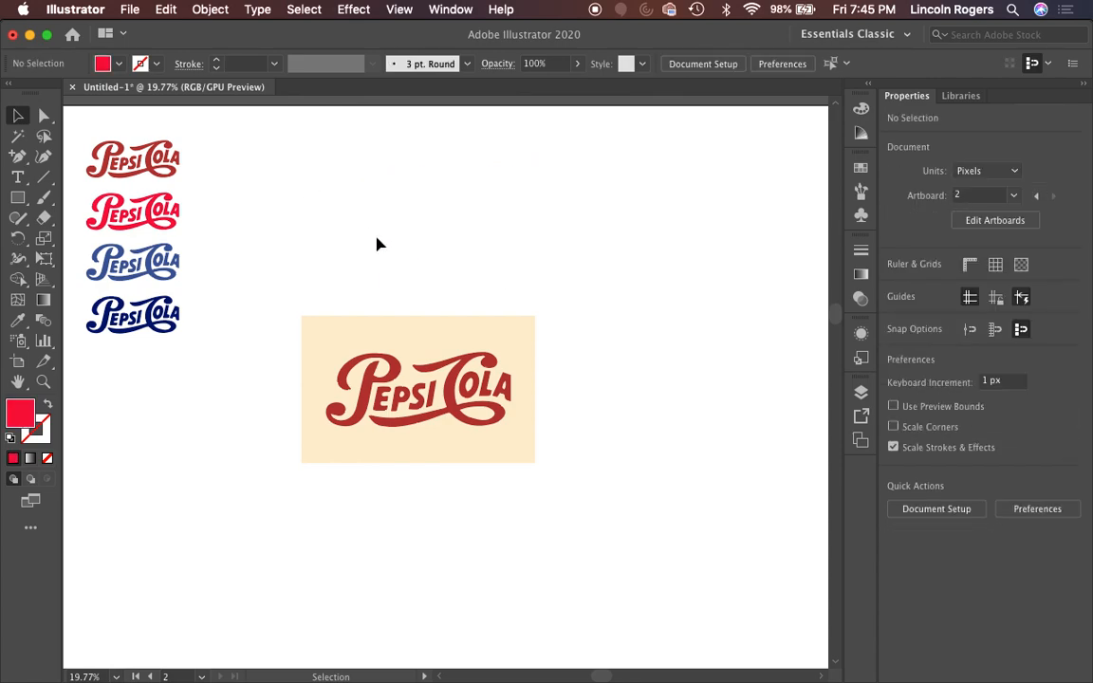
# - Stack two cream wordmark cards near the artboard's upper edge, the upper one in muted red and the lower one in bright red
pyautogui.moveTo(368, 260); pyautogui.dragTo(462, 479)
pyautogui.moveTo(454, 366); pyautogui.dragTo(451, 179)
pyautogui.click(581, 342)
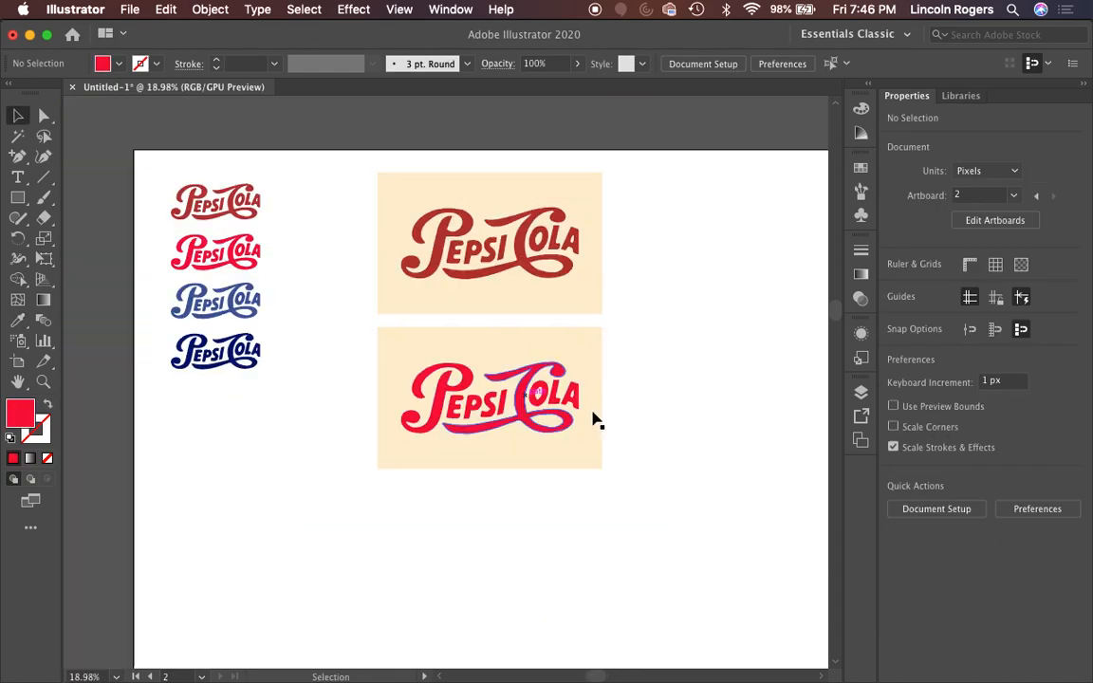
# - Add two cream cards beside these, with the muted blue wordmark above the dark navy one, and delete the bright red card
pyautogui.moveTo(451, 407); pyautogui.dragTo(610, 303)
pyautogui.moveTo(520, 295); pyautogui.dragTo(520, 399)
pyautogui.click(388, 477)
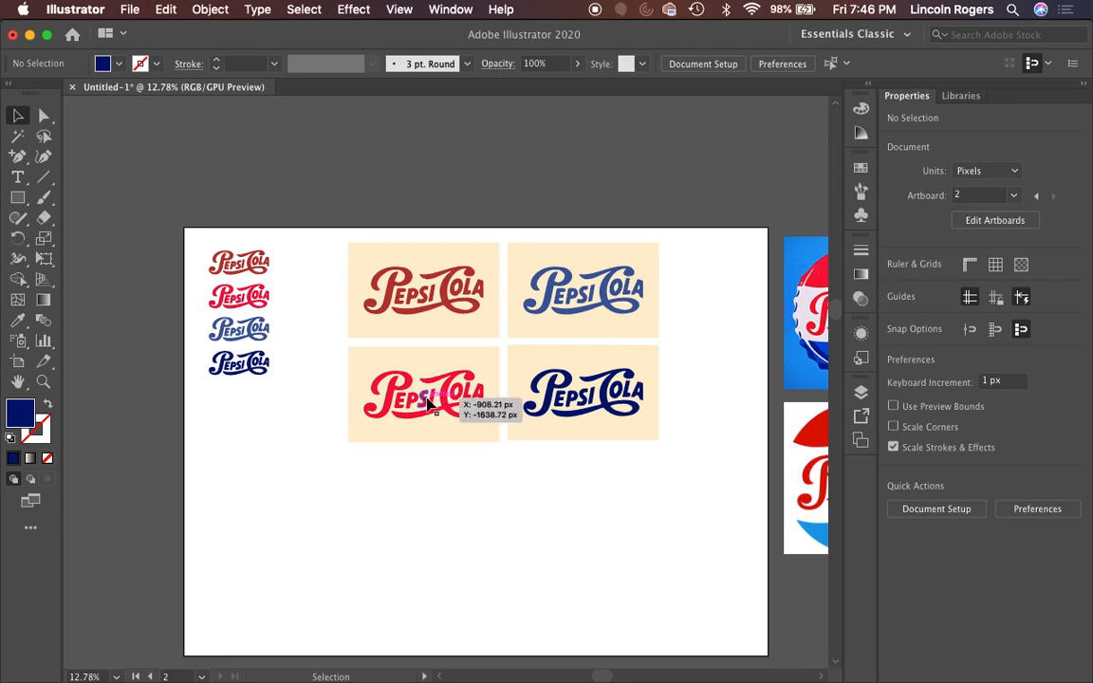
pyautogui.moveTo(474, 459); pyautogui.dragTo(361, 374)
pyautogui.press('Delete')
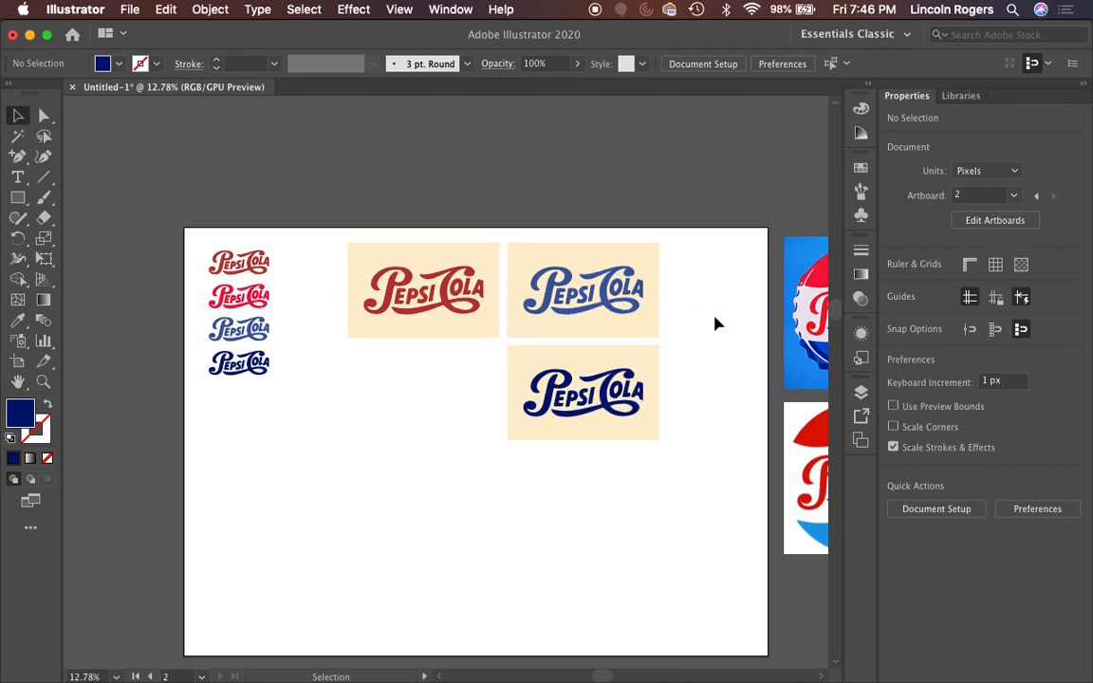
# - Review the palettes and reference images, and switch to Photoshop to examine the Pepsi moodboard's vintage bottle caps and logo history
pyautogui.hscroll(10, 715, 324)
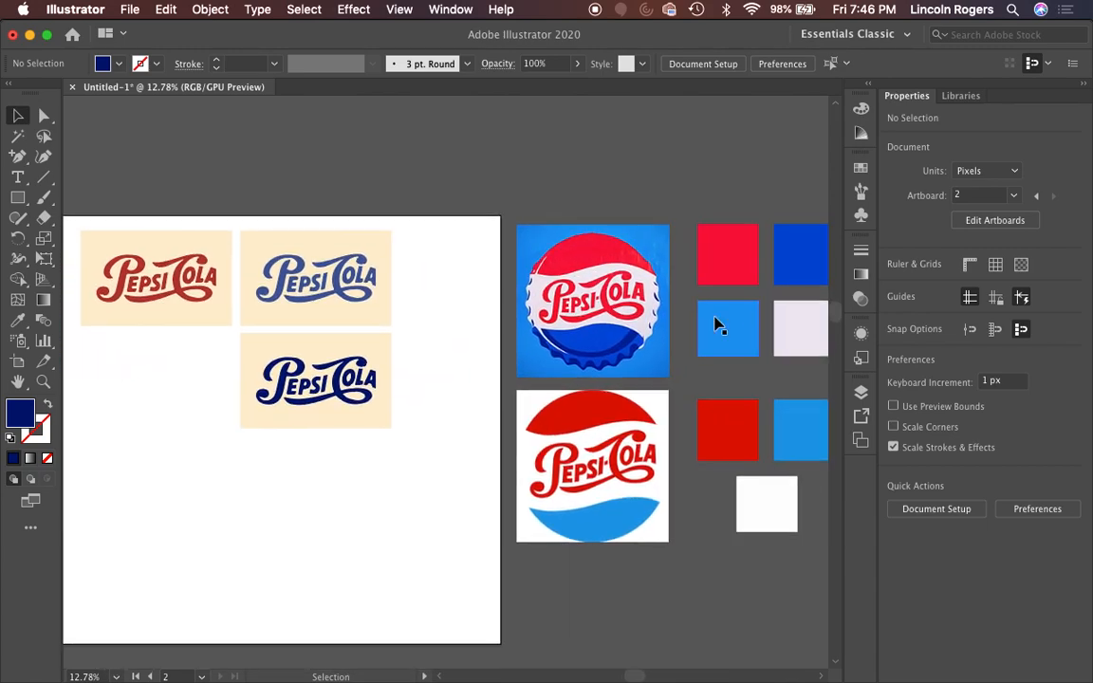
pyautogui.hscroll(4, 715, 323)
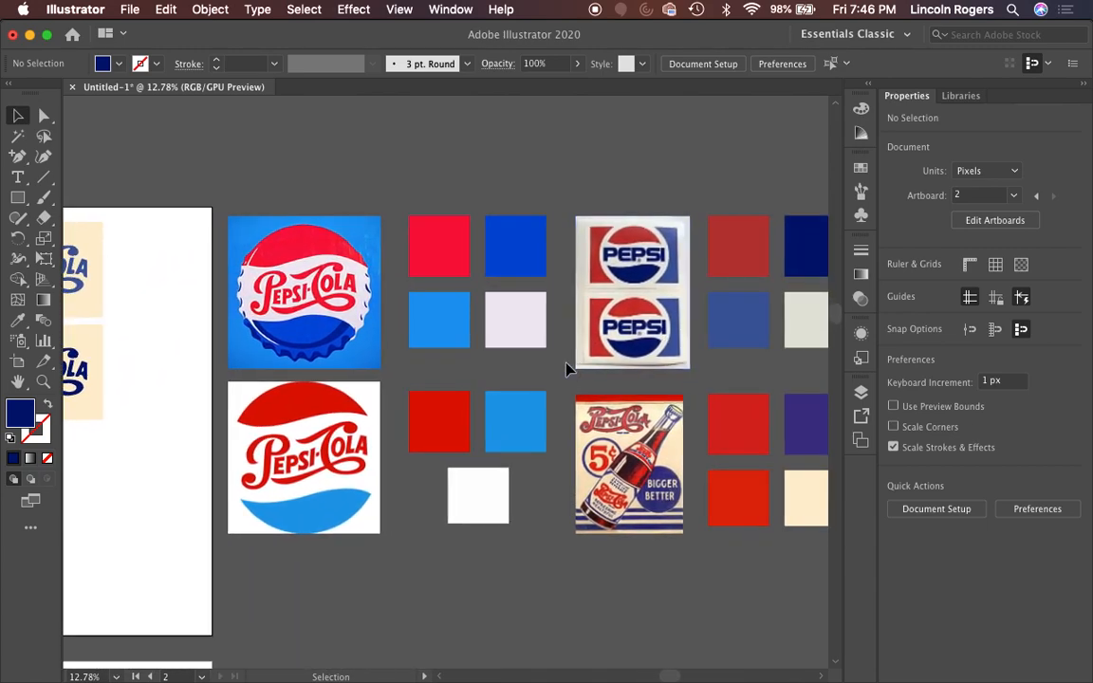
pyautogui.hscroll(1, 567, 368)
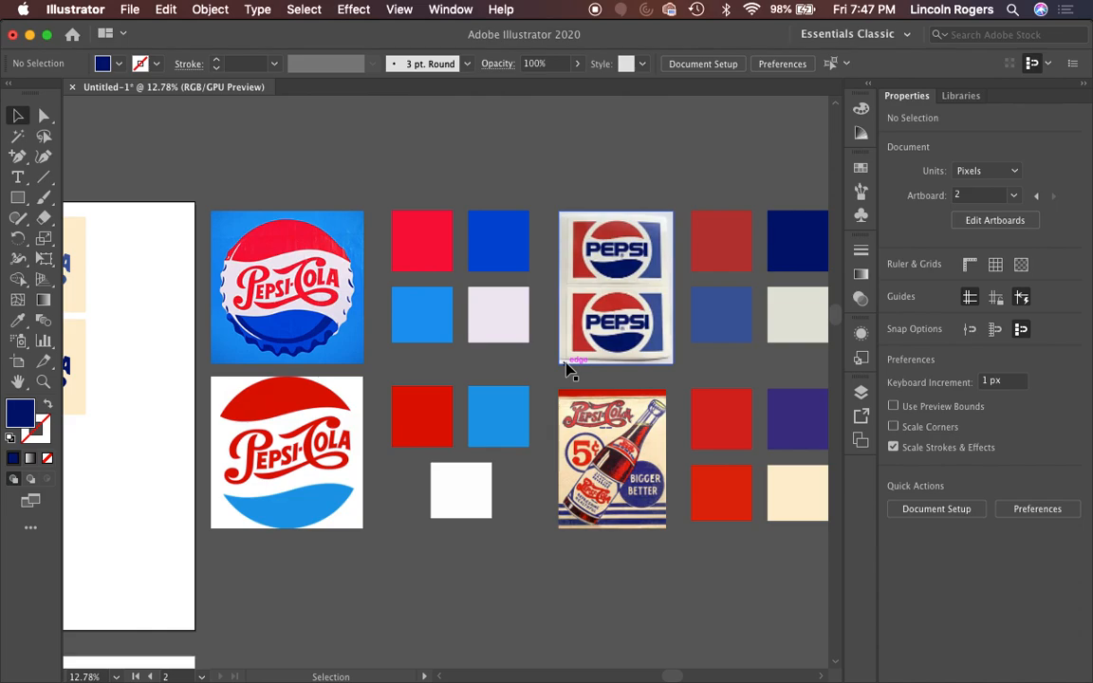
pyautogui.press('super+Tab')
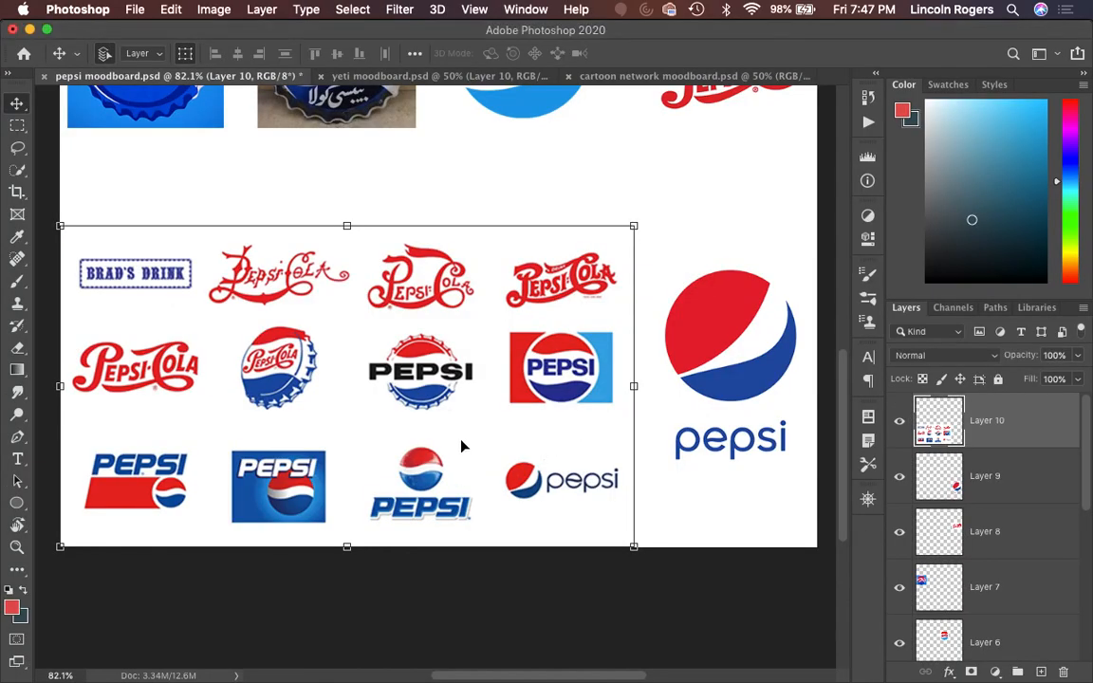
pyautogui.click(642, 466)
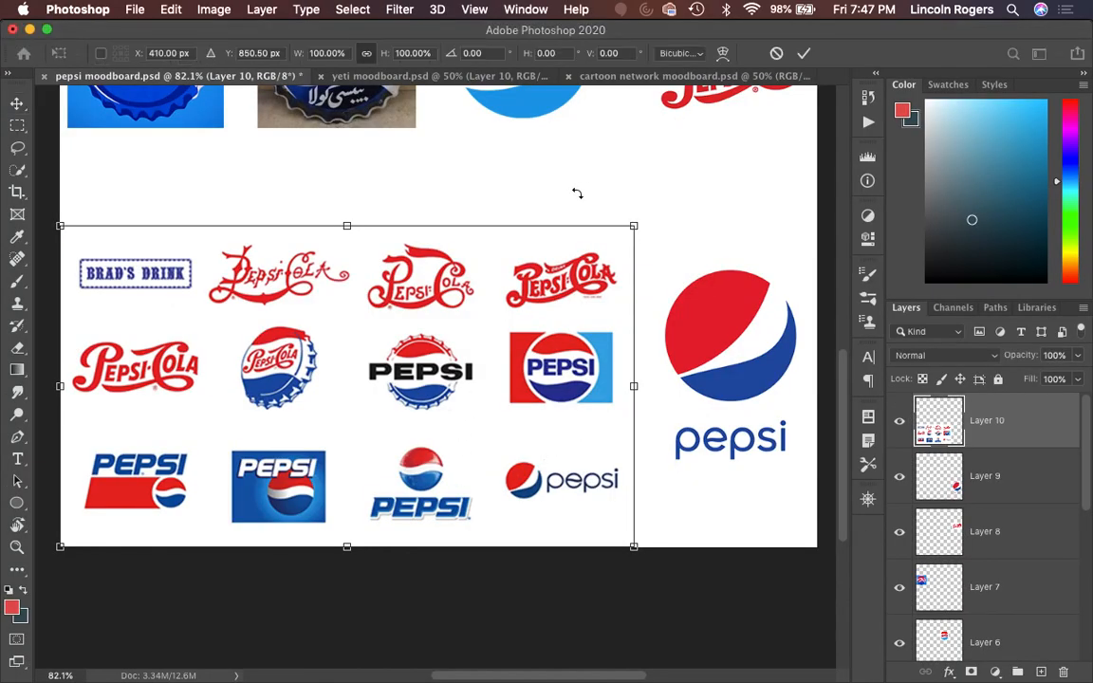
pyautogui.press('Return')
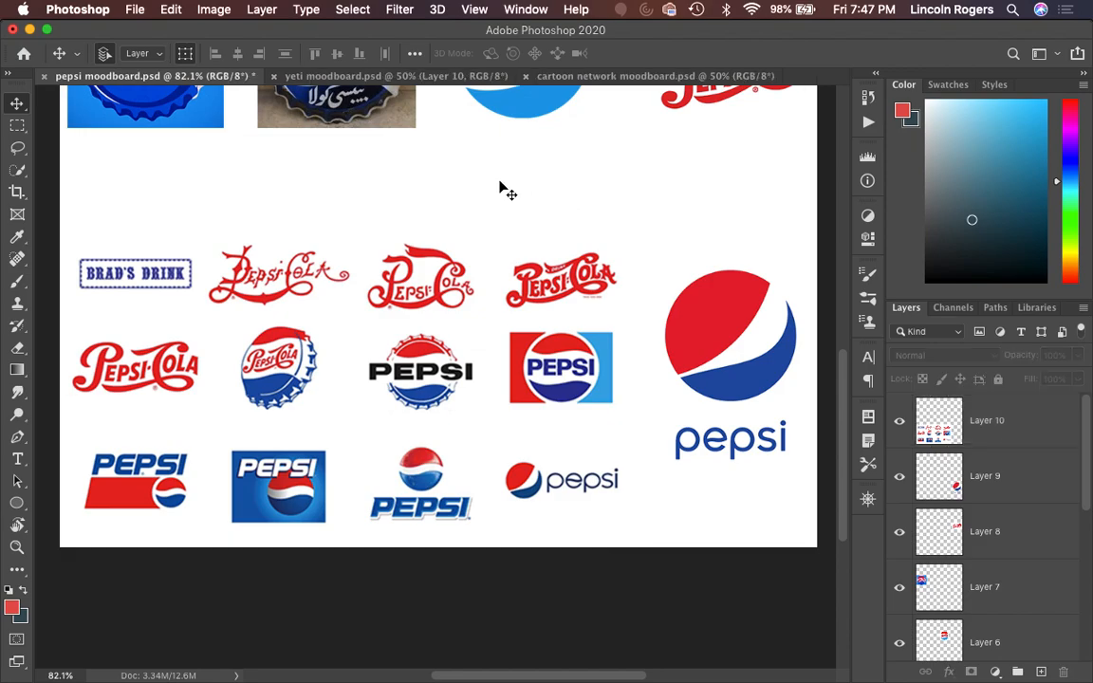
pyautogui.scroll(5, 501, 187)
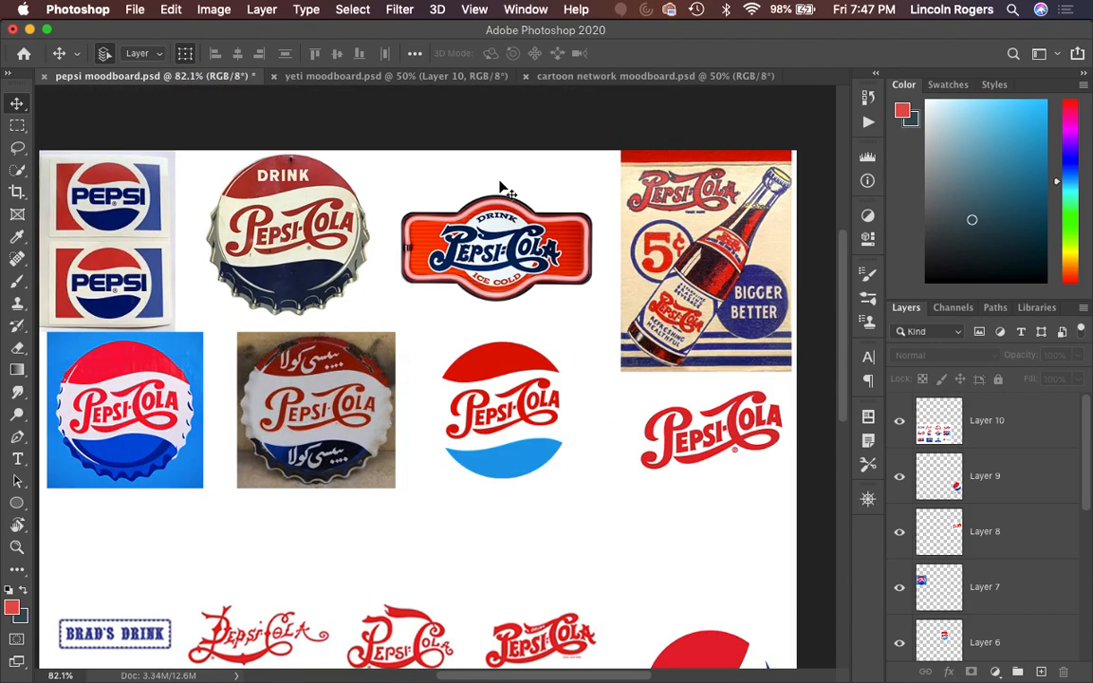
pyautogui.scroll(-5, 501, 187)
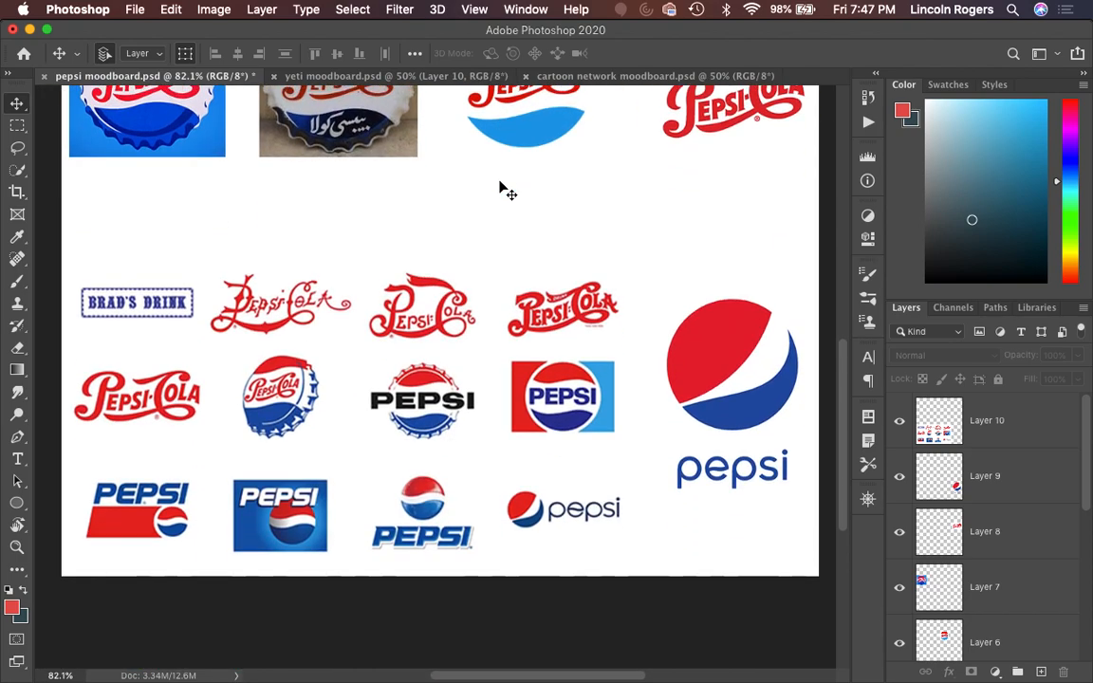
pyautogui.scroll(5, 500, 184)
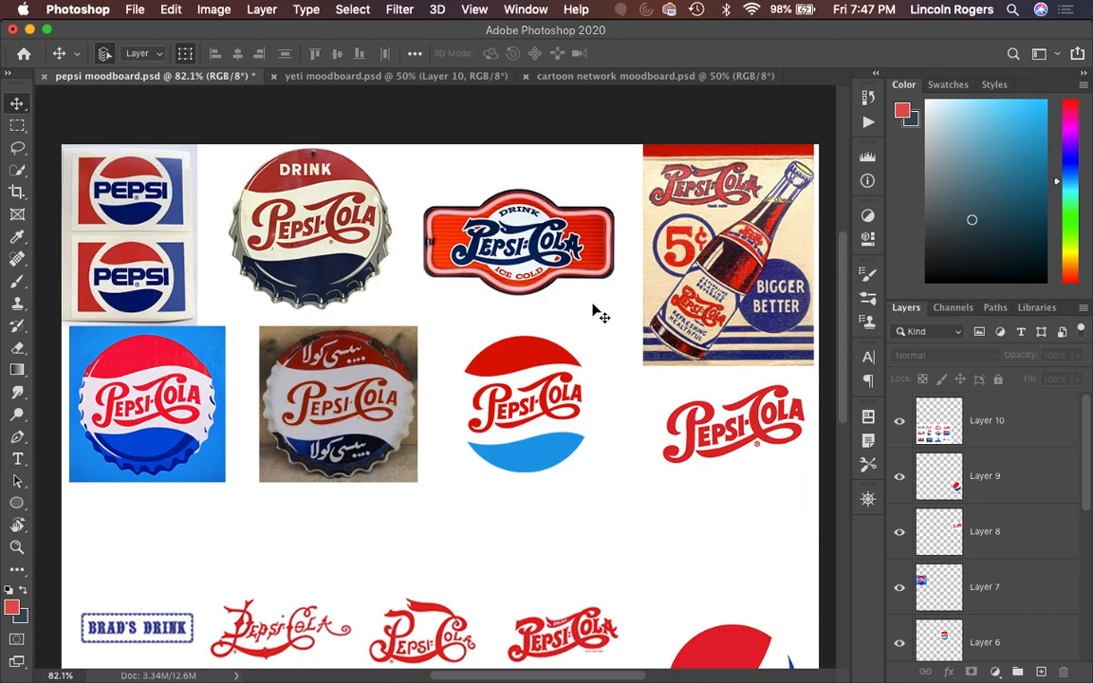
pyautogui.scroll(-10, 601, 314)
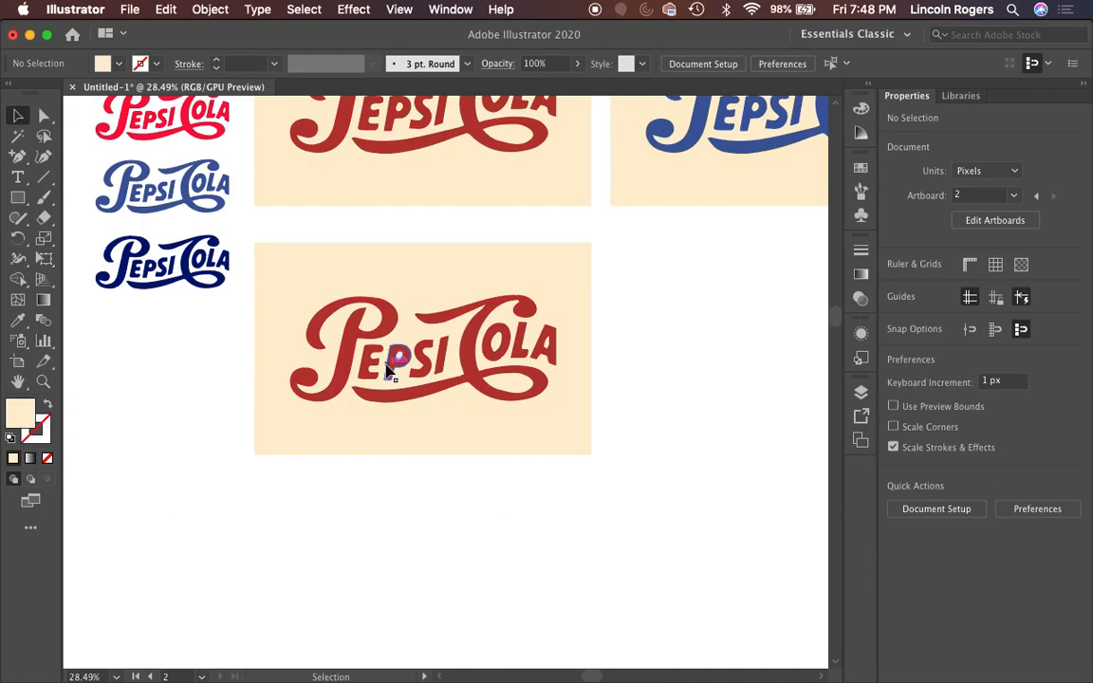
# - Centre the scalloped bottle-cap outline over the red wordmark on the lower cream card at about 448 by 448 px, with a muted blue stroke
pyautogui.scroll(3, 390, 361)
pyautogui.click(390, 361)
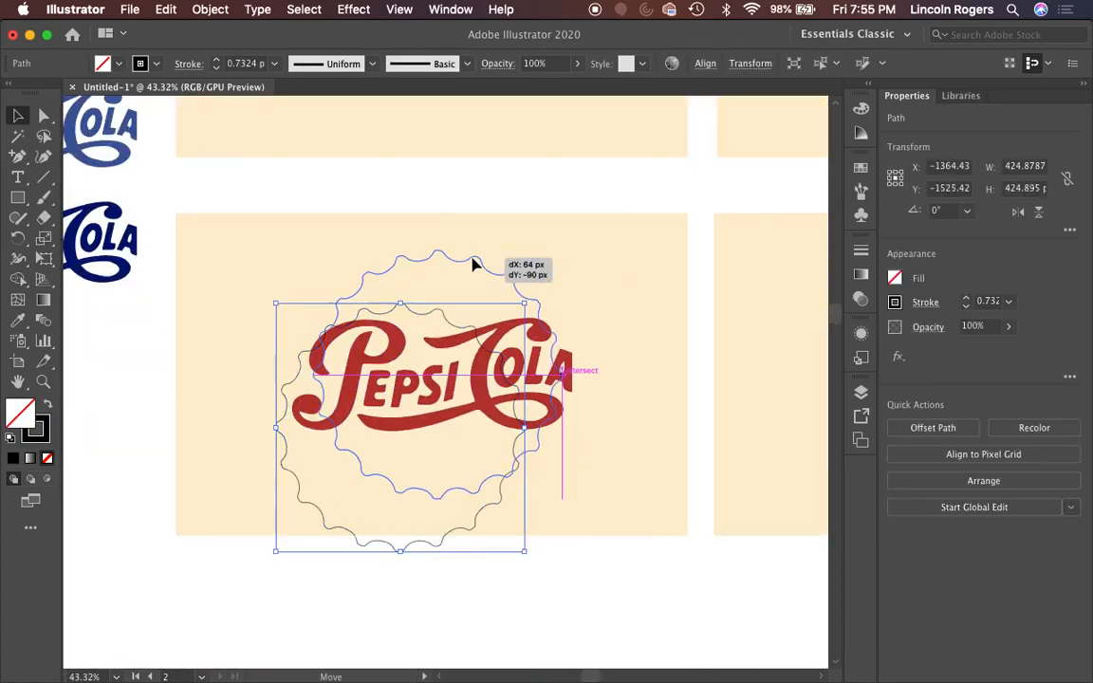
pyautogui.moveTo(474, 259); pyautogui.dragTo(476, 249)
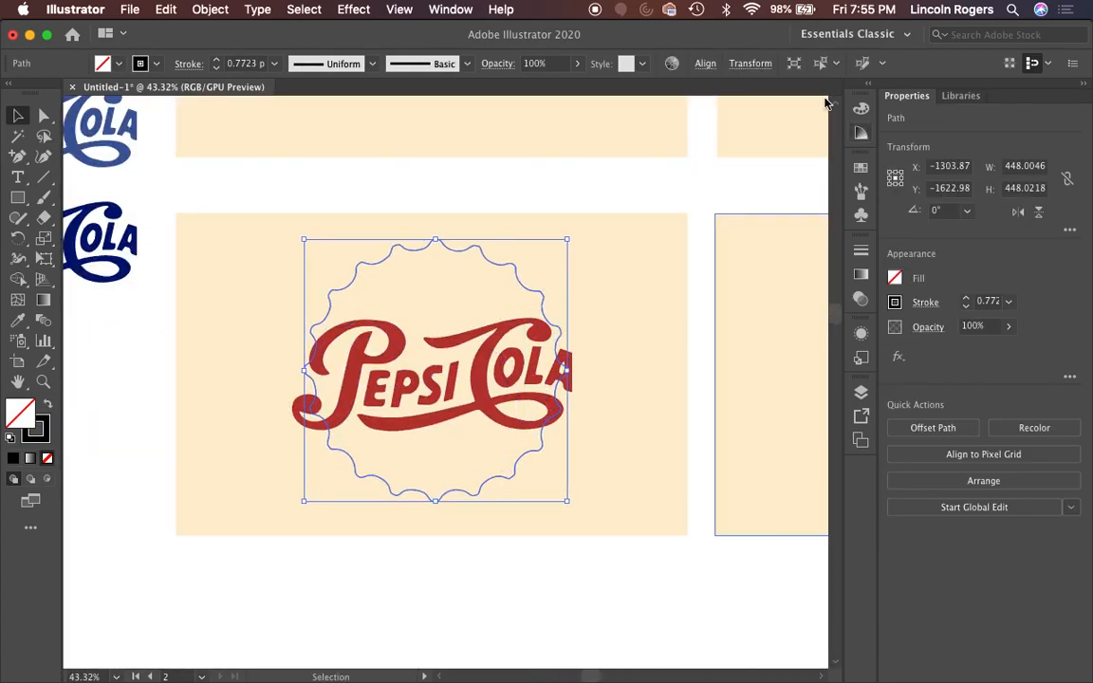
pyautogui.click(473, 570)
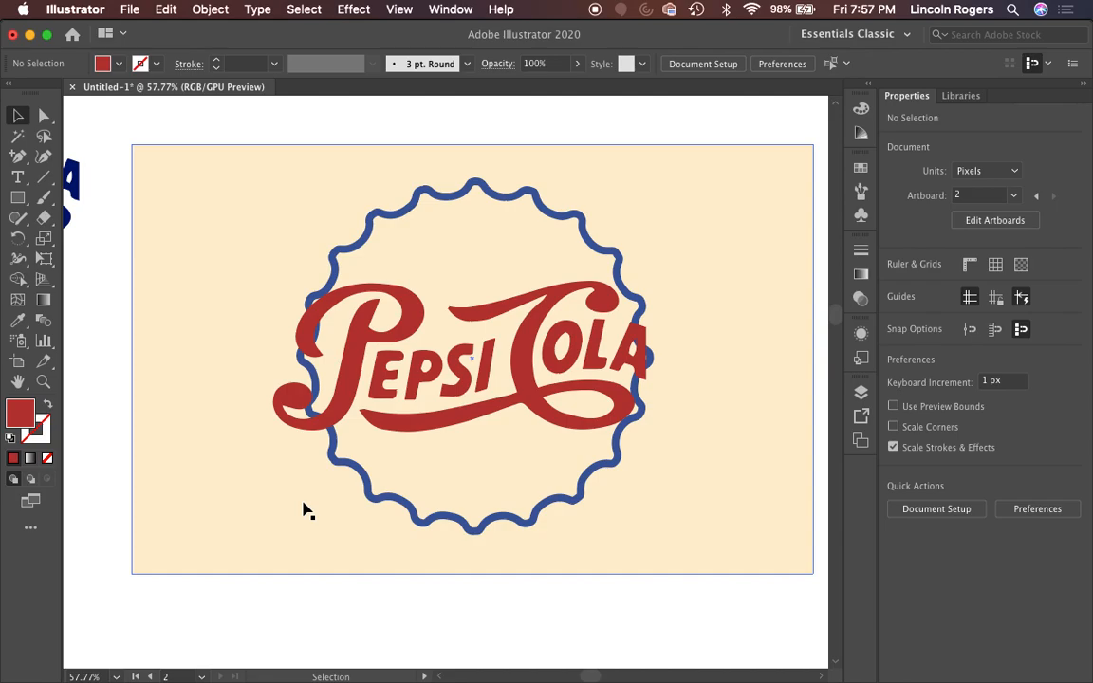
# - Add a cream-filled scalloped bottle-cap shape behind the red wordmark on the muted blue card
pyautogui.hscroll(5, 303, 511)
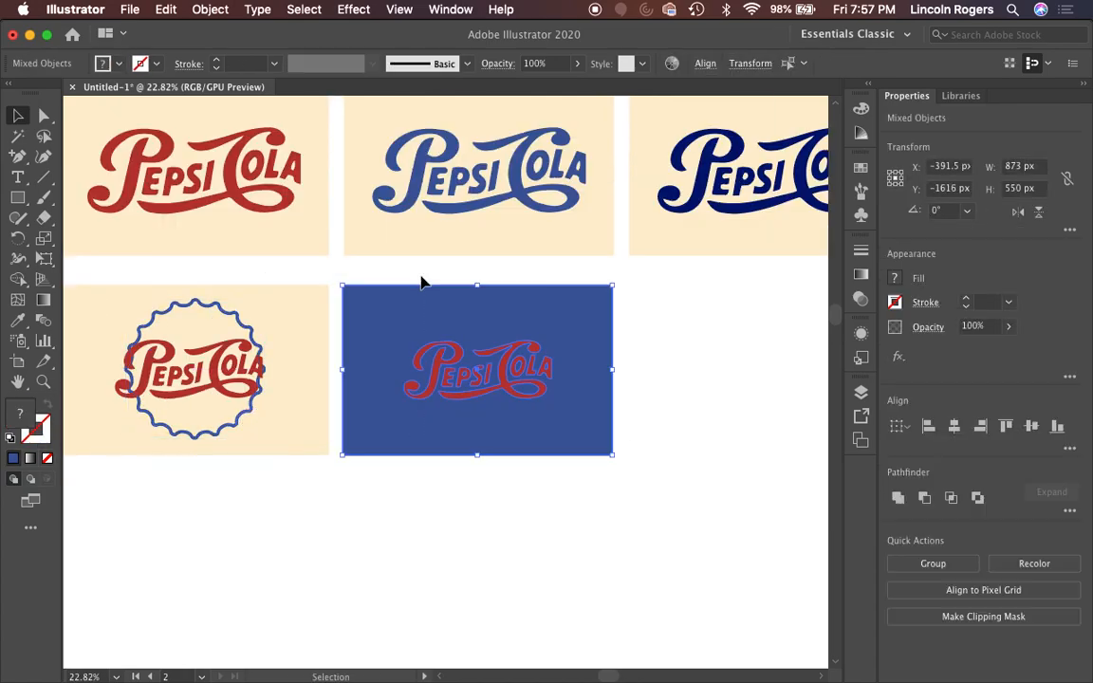
pyautogui.moveTo(420, 283); pyautogui.dragTo(506, 435)
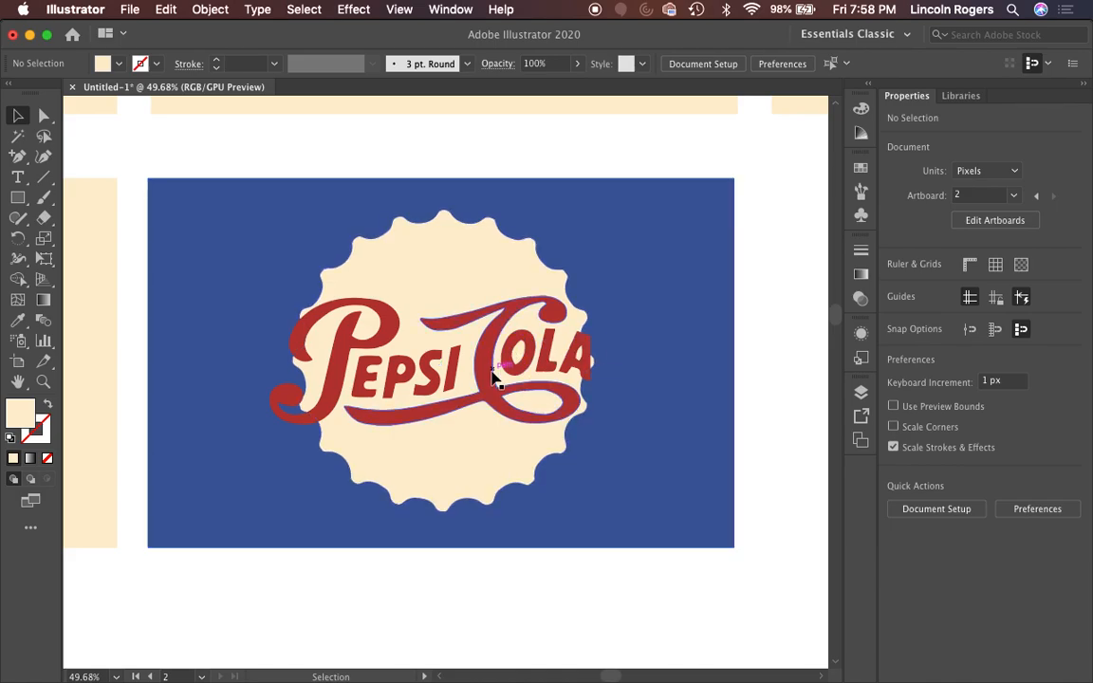
# - Surround the red wordmark on the blue bottle-cap card with a 9 pt cream stroke that extends past the cap's edges
pyautogui.scroll(-3, 627, 395)
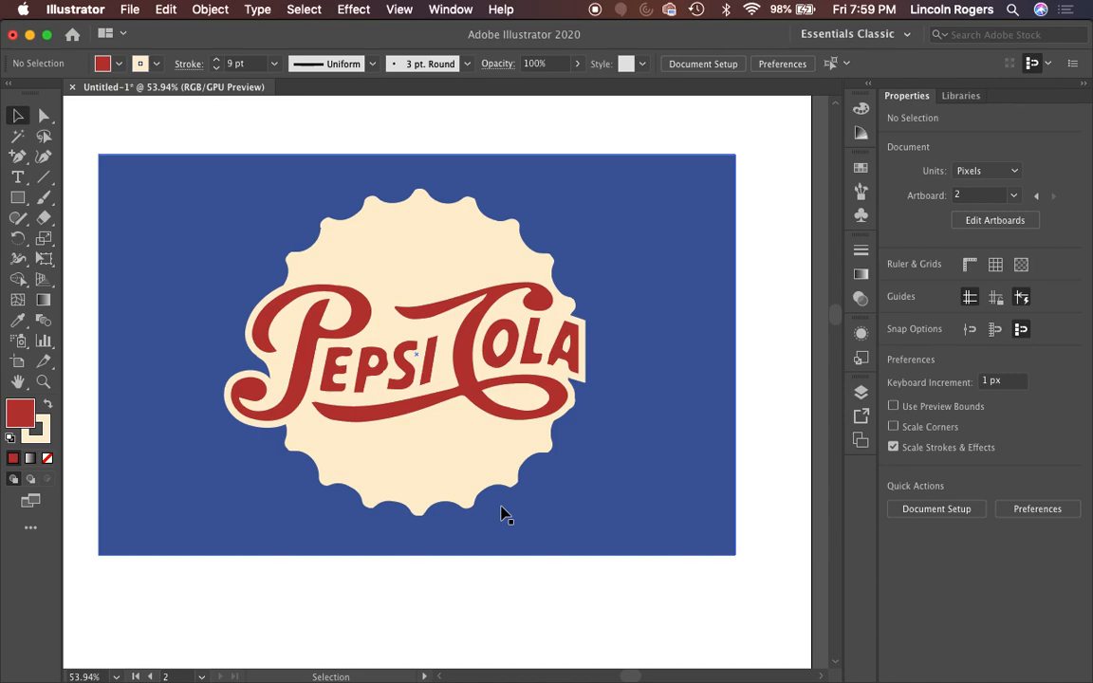
pyautogui.scroll(3, 395, 425)
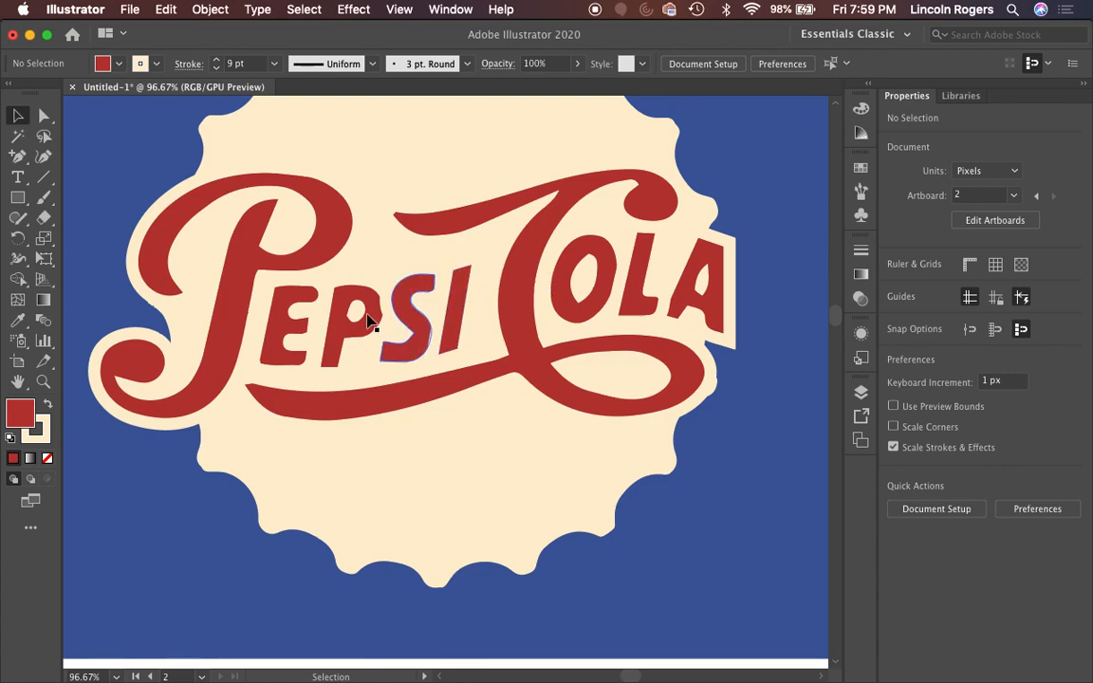
pyautogui.doubleClick(175, 313)
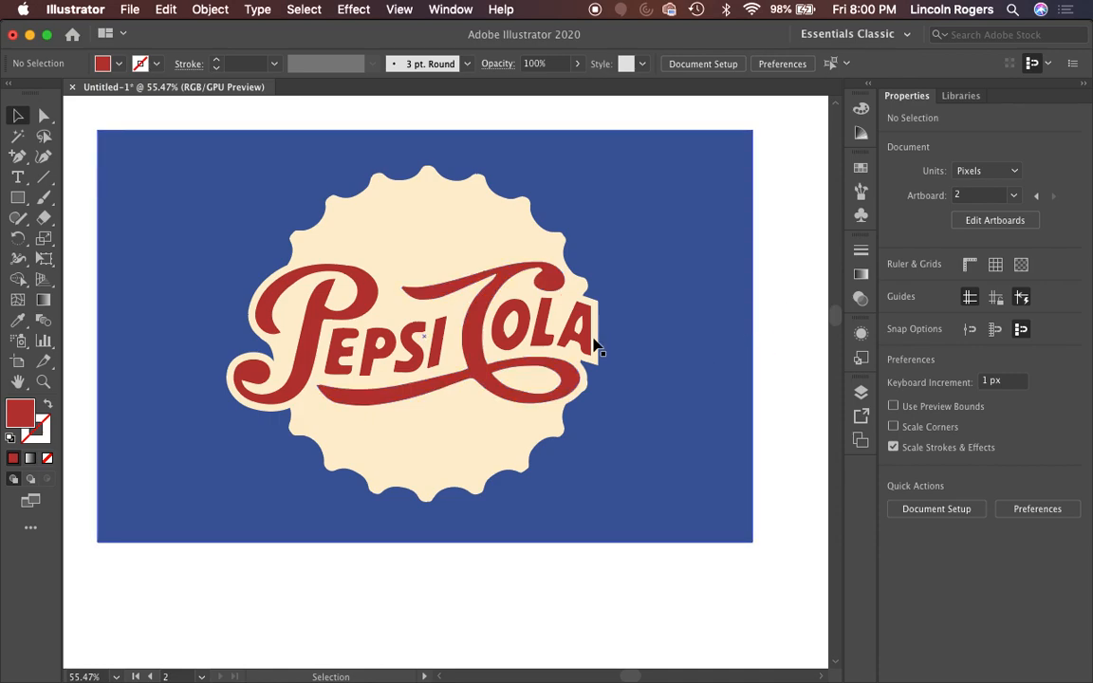
pyautogui.scroll(5, 581, 337)
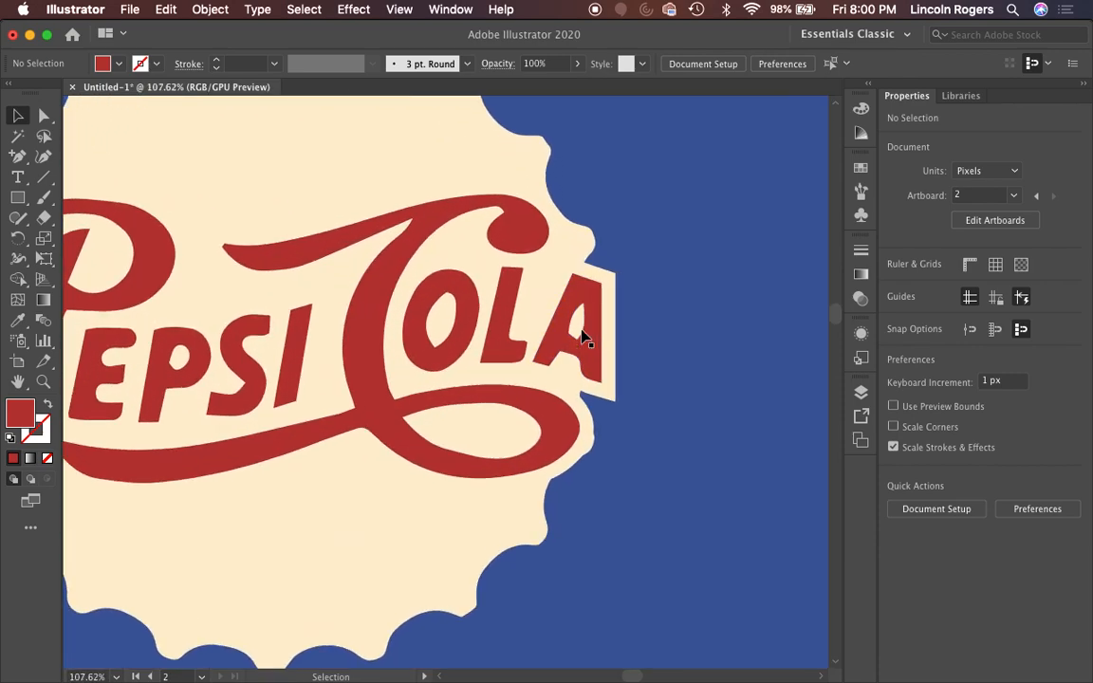
pyautogui.scroll(2, 581, 337)
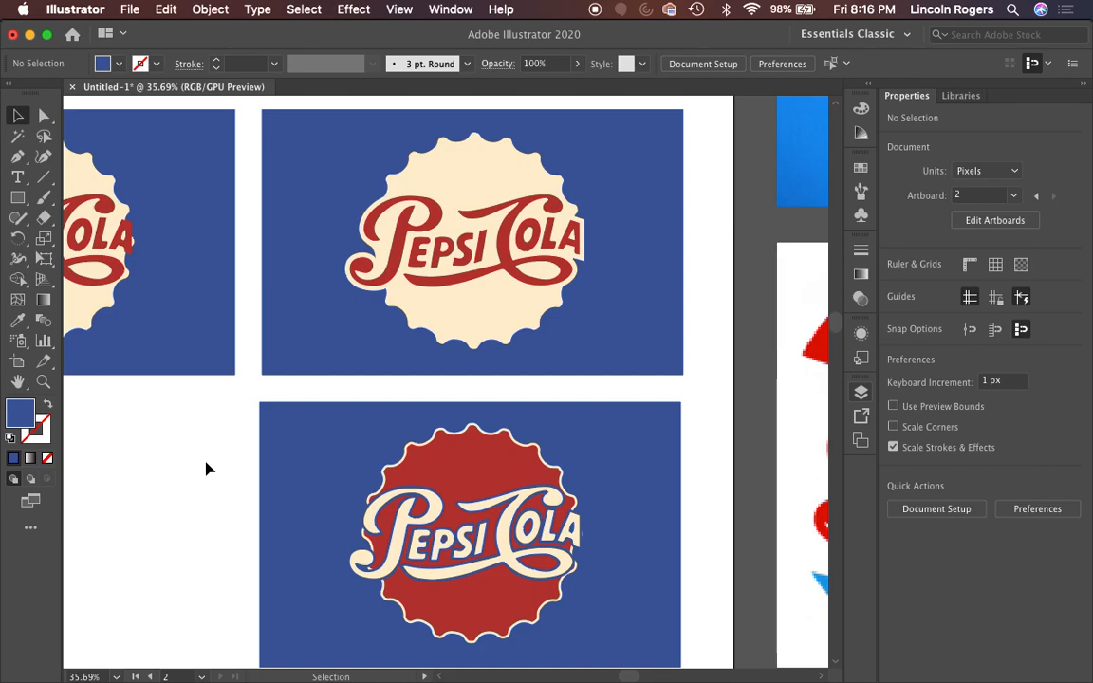
# - Add curved red lettering to the cream bottle cap, with DELICIOUS above the wordmark and SINCE 1898 below it
pyautogui.hscroll(1, 723, 361)
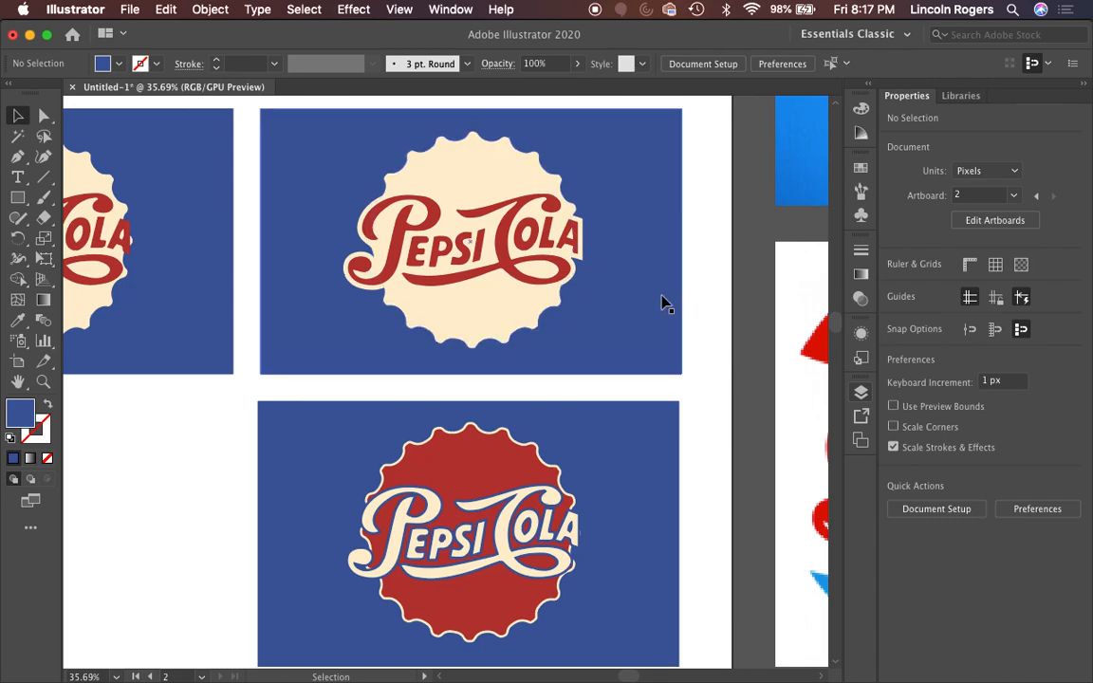
pyautogui.scroll(3, 415, 317)
pyautogui.scroll(2, 494, 320)
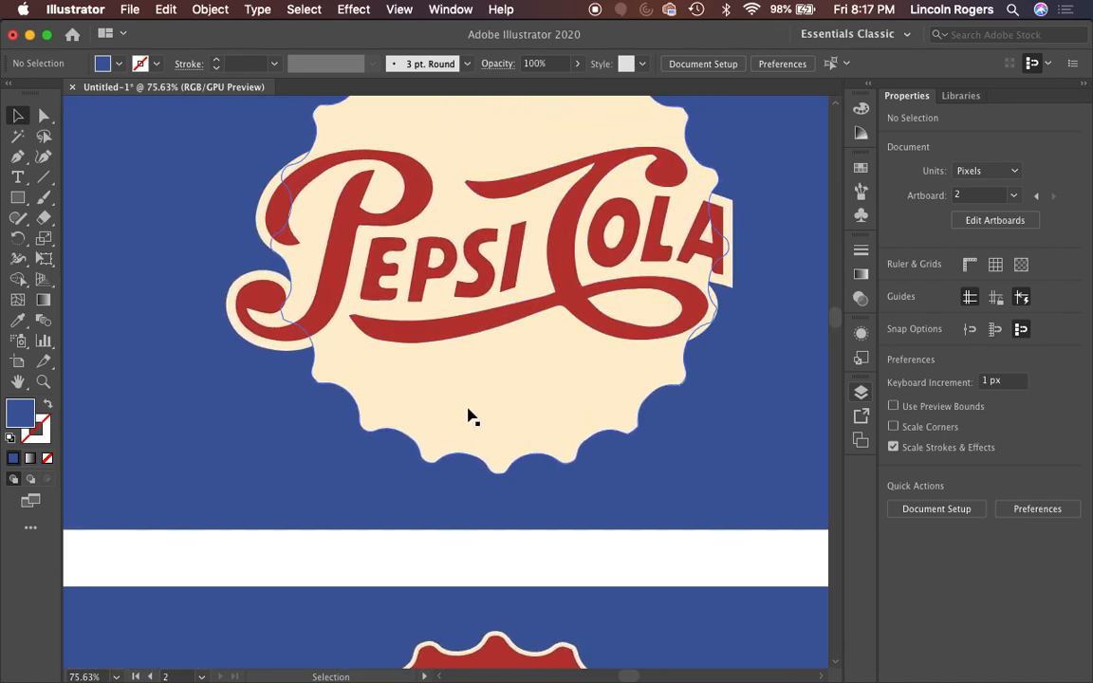
pyautogui.scroll(1, 446, 422)
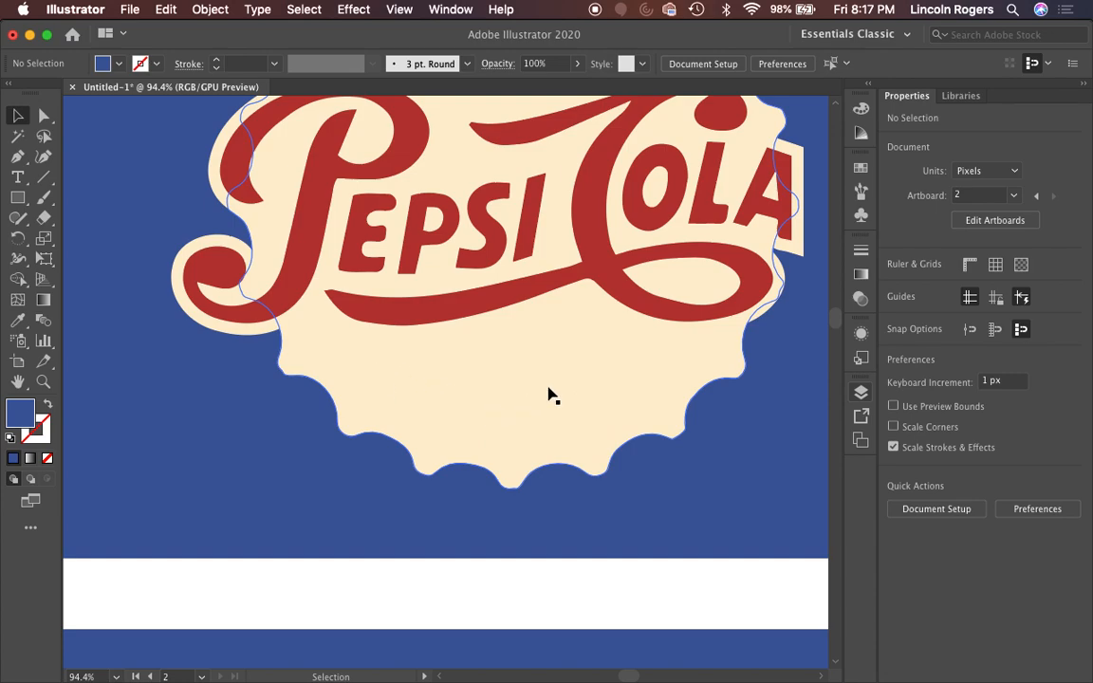
pyautogui.scroll(1, 573, 394)
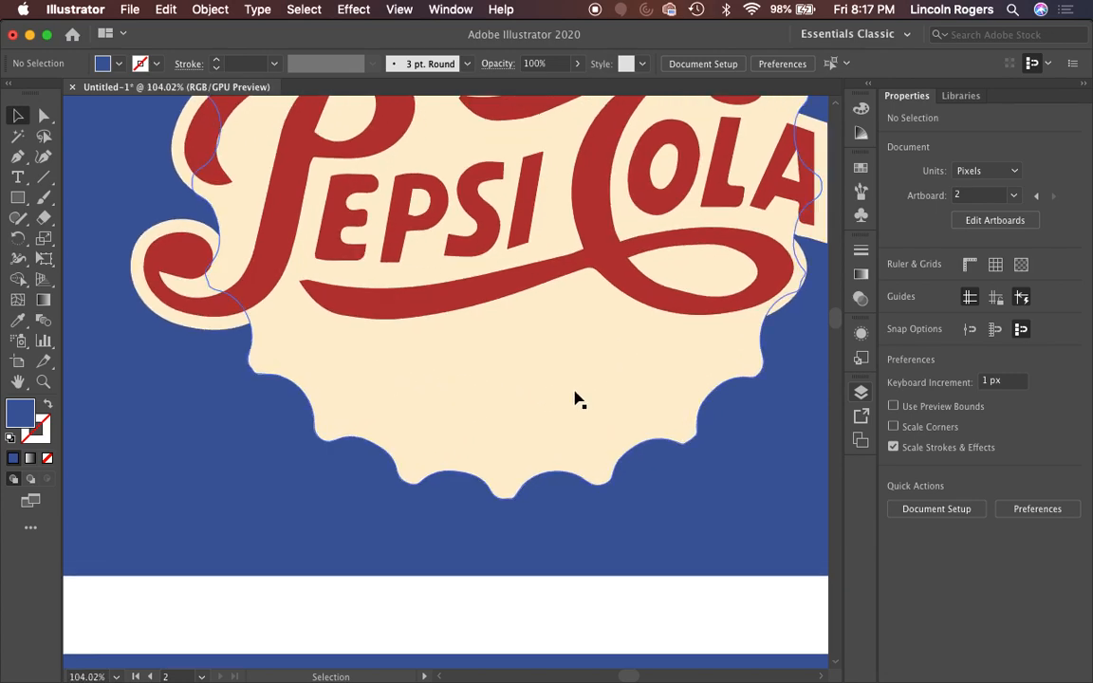
pyautogui.scroll(-2, 520, 415)
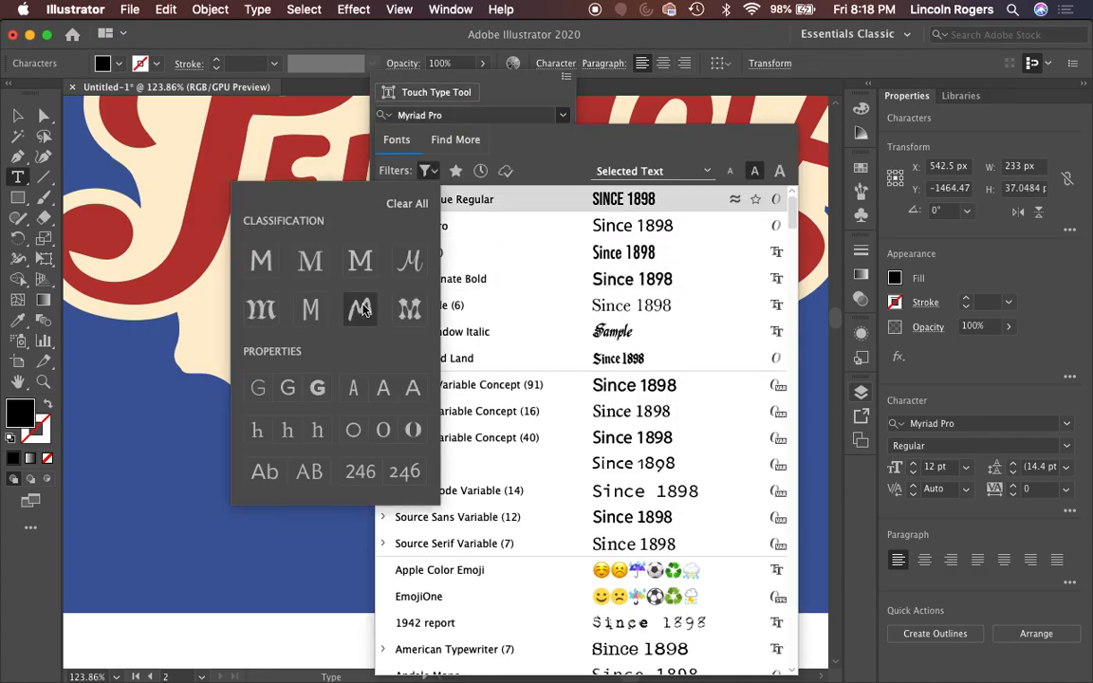
pyautogui.click(506, 172)
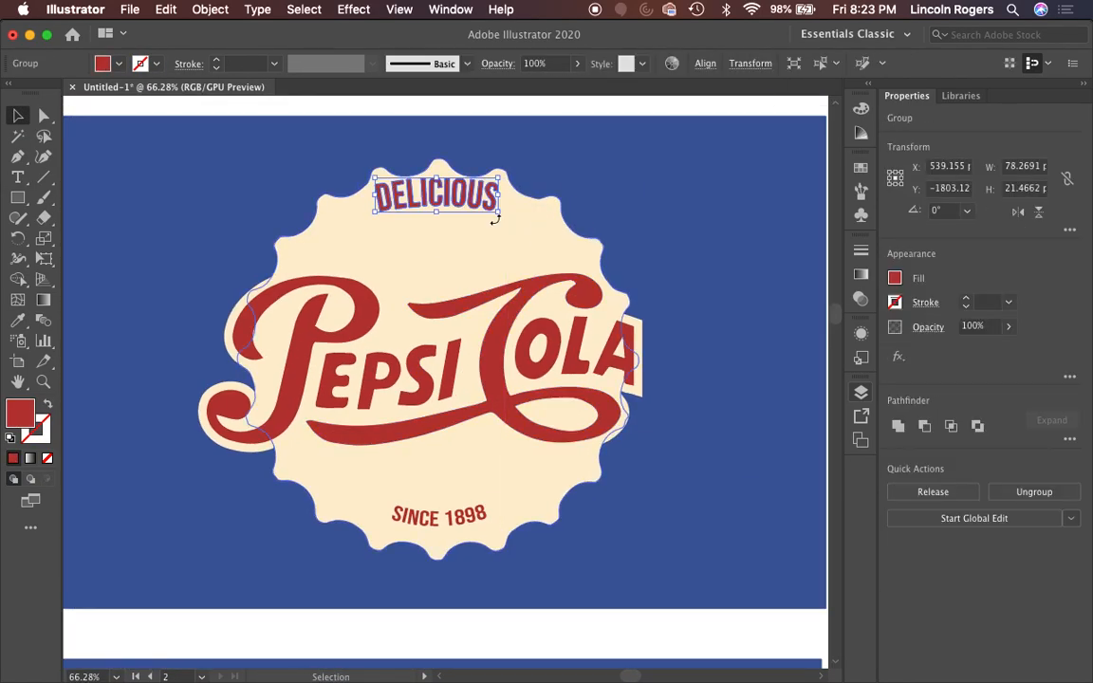
pyautogui.click(439, 517)
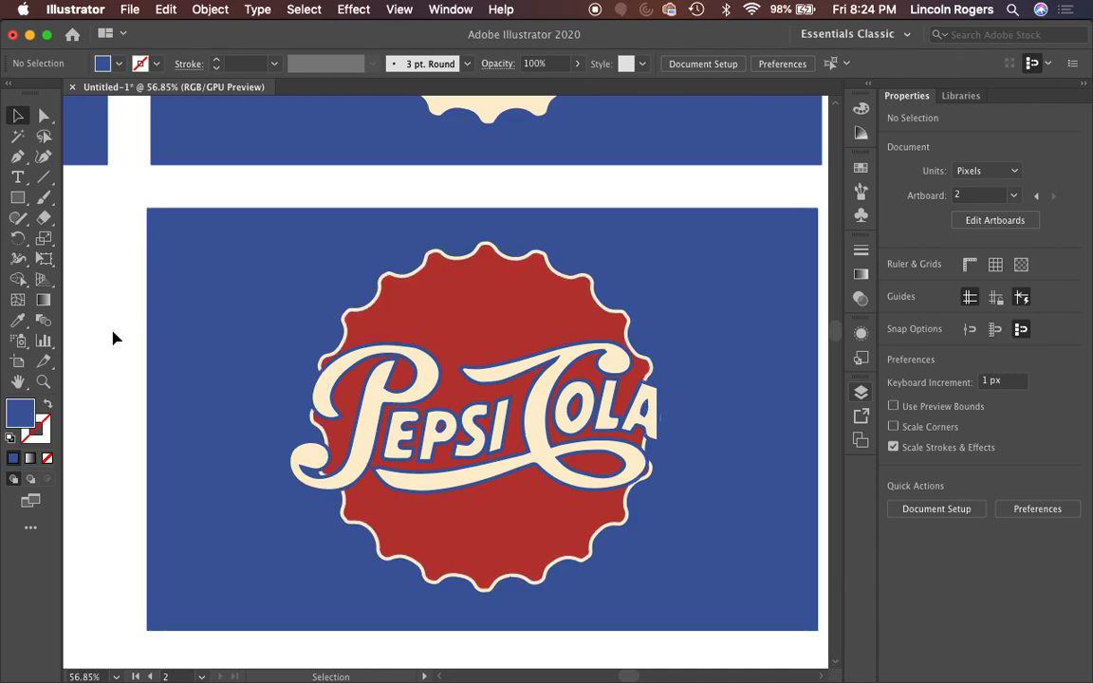
# - Examine the DELICIOUS and SINCE 1898 lettering on the cream badge and compare the badge with the neighbouring blue cards
pyautogui.scroll(5, 112, 338)
pyautogui.press('super+0')
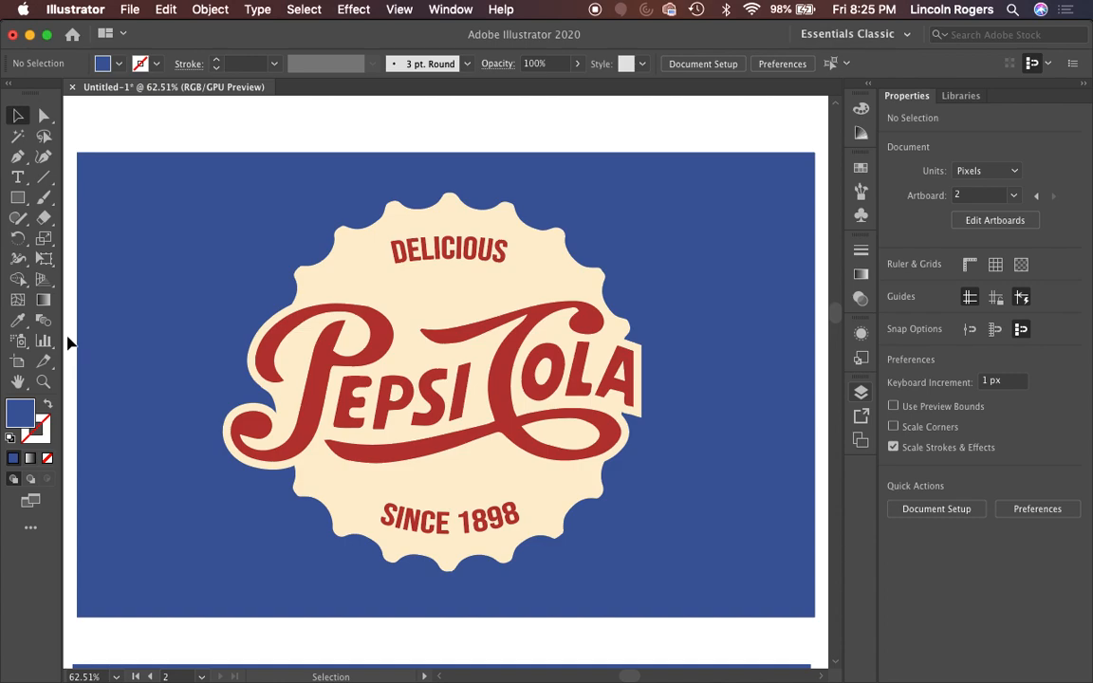
pyautogui.click(460, 250)
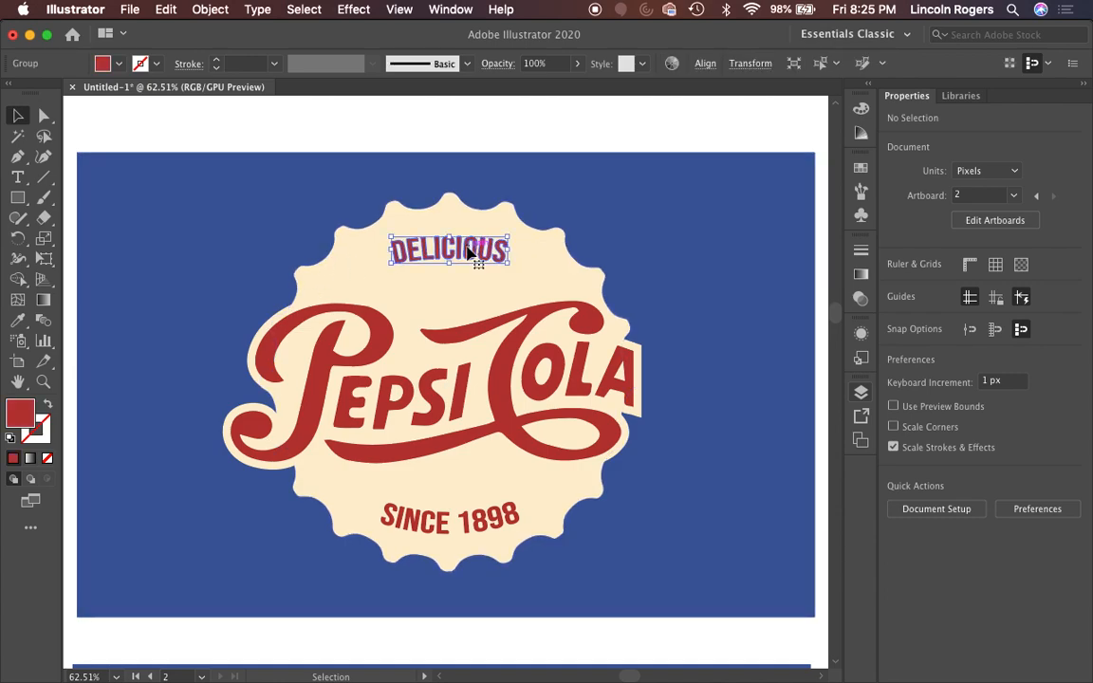
pyautogui.scroll(3, 456, 253)
pyautogui.scroll(1, 449, 246)
pyautogui.scroll(-6, 414, 237)
pyautogui.click(703, 273)
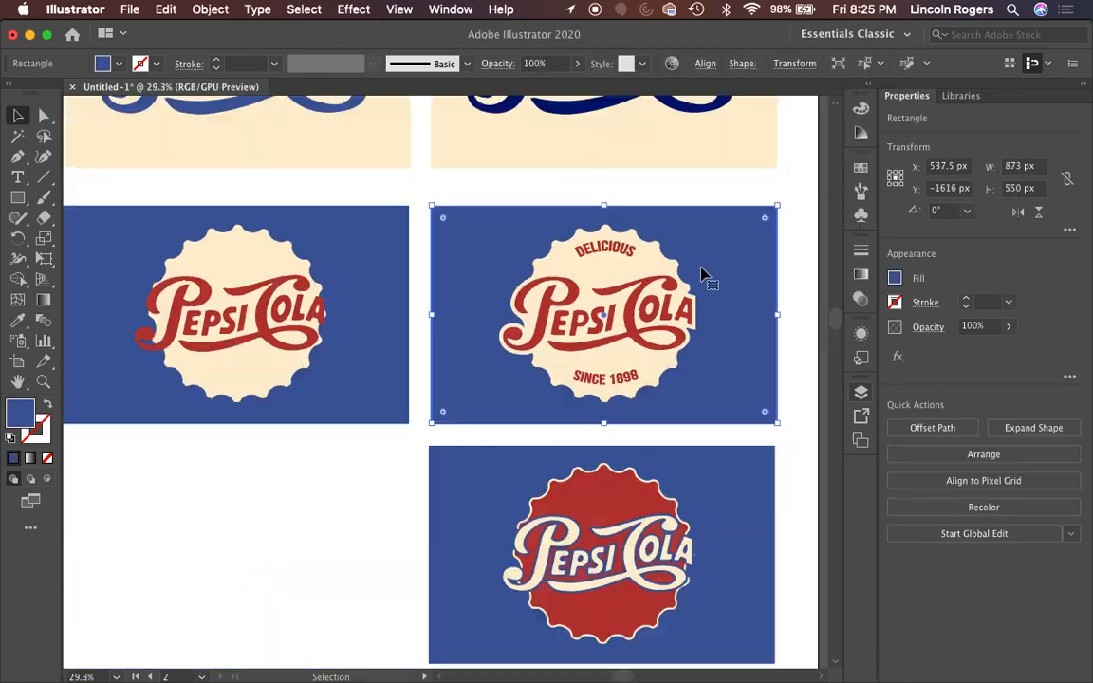
pyautogui.press('super+shift+a')
# - Arrange four badge variations in two rows on the first artboard, one red-outlined, two blue-outlined and one with a blue-filled cap
pyautogui.scroll(2, 703, 276)
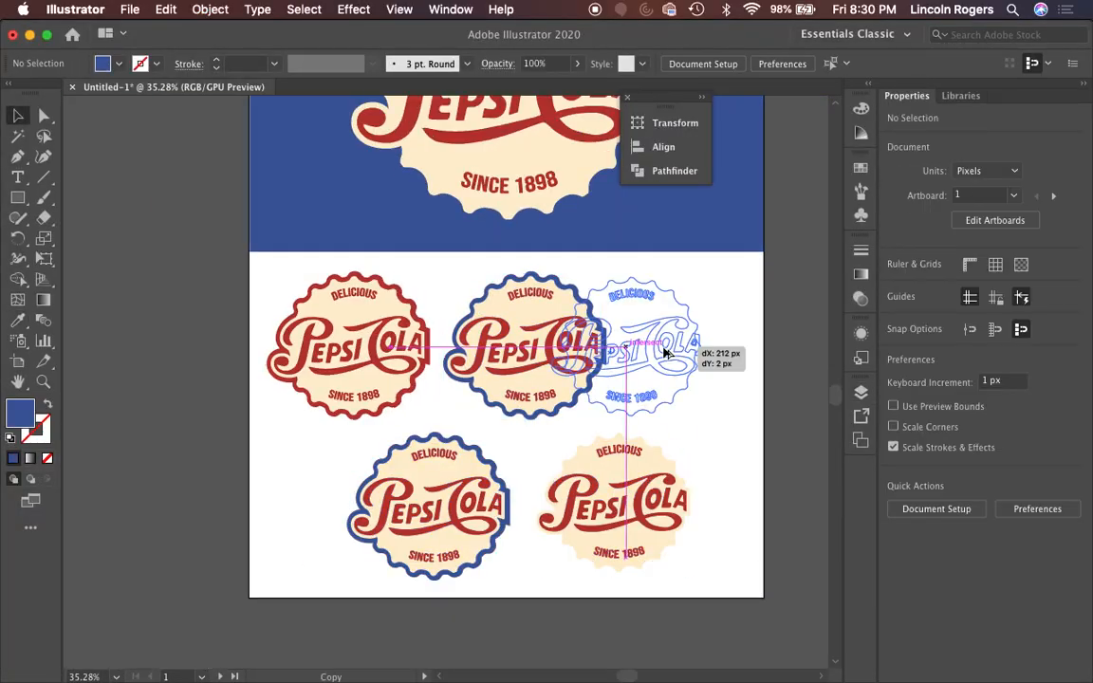
pyautogui.moveTo(357, 543); pyautogui.dragTo(344, 543)
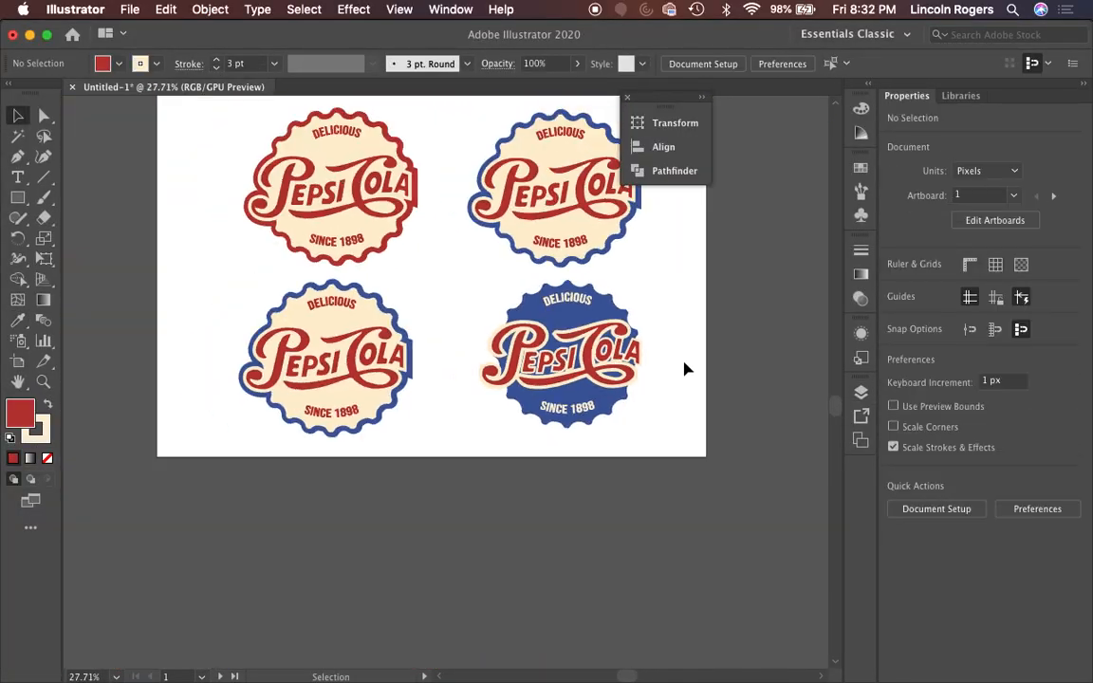